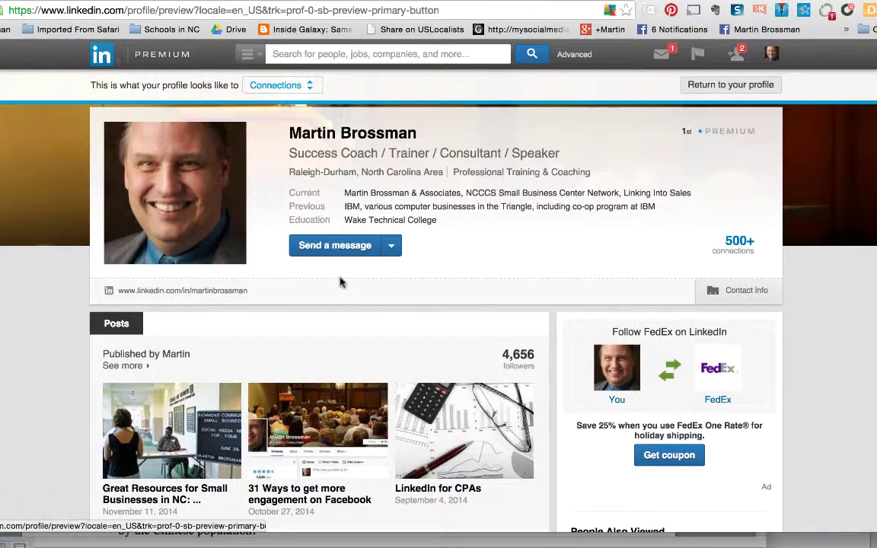
Go from the profile preview to the LinkedIn home feed and start creating a new post from the update box
scroll(338, 280, "down", 3)
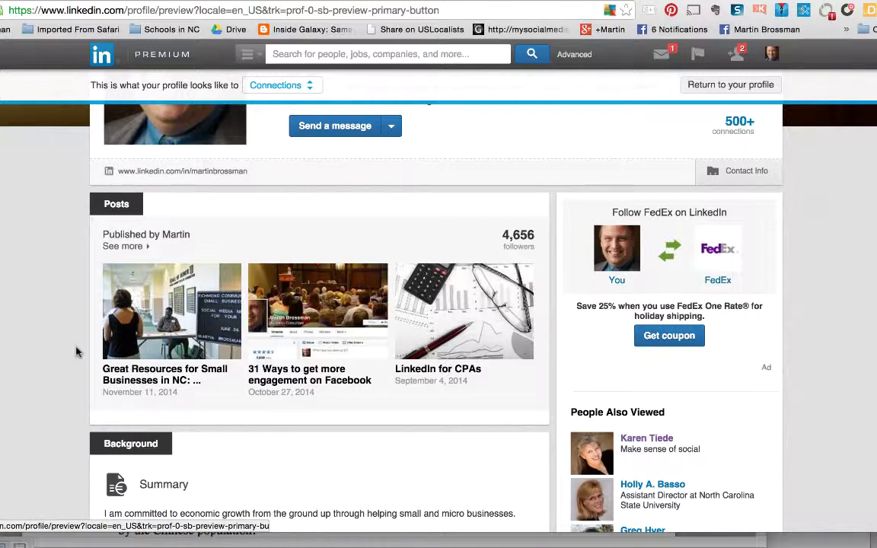
scroll(76, 352, "up", 1)
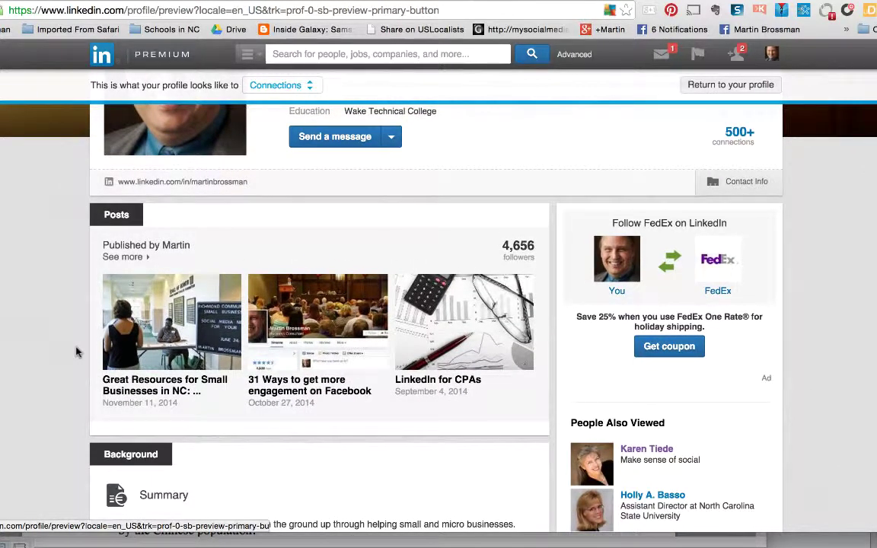
scroll(77, 352, "up", 5)
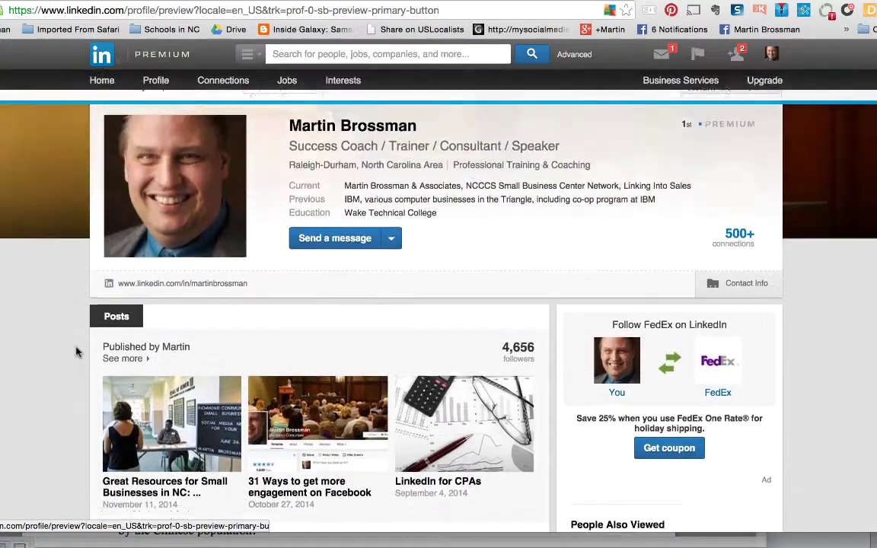
scroll(76, 351, "up", 2)
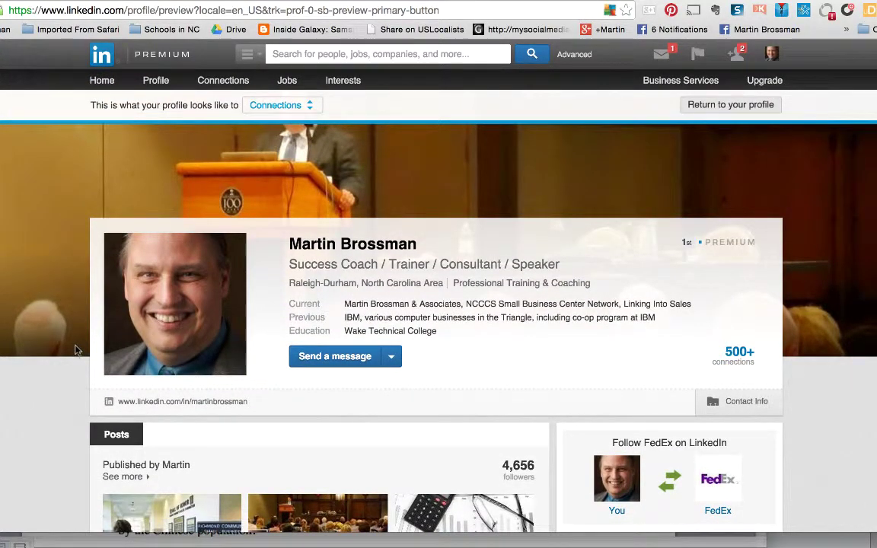
left_click(103, 58)
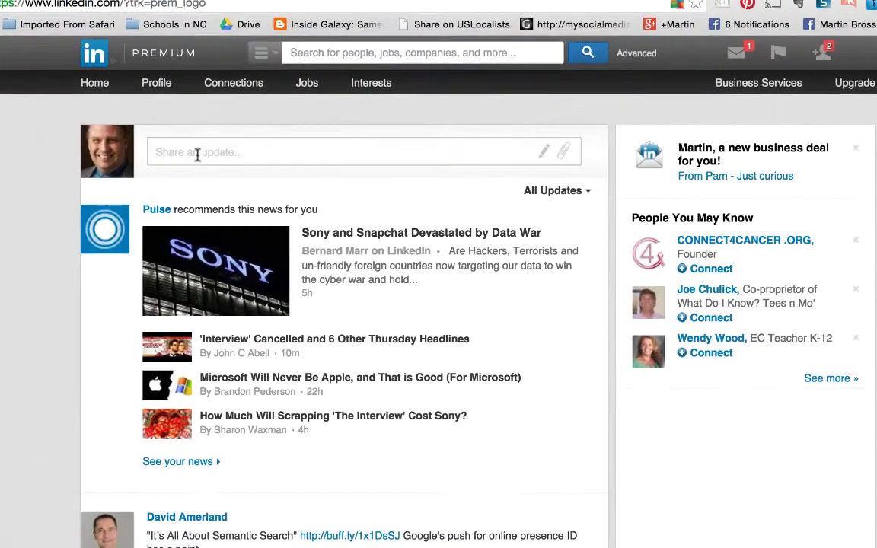
left_click(197, 154)
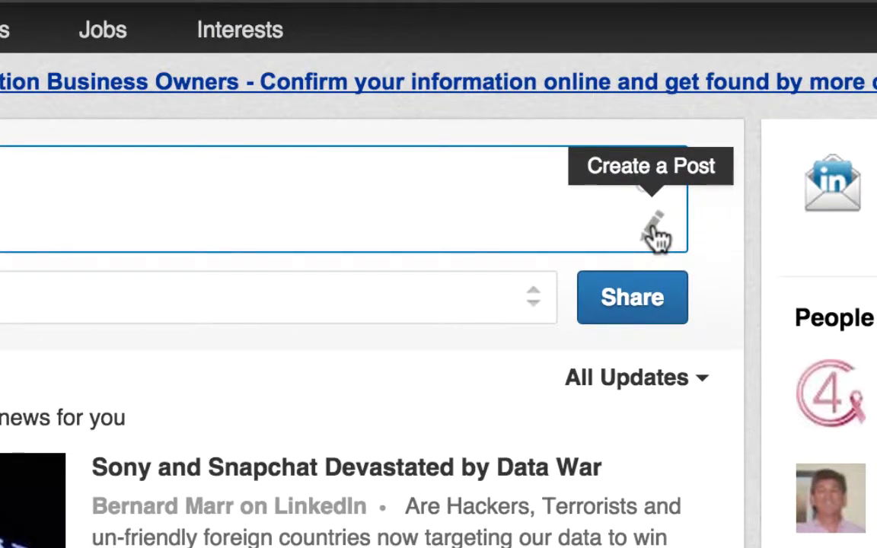
left_click(656, 231)
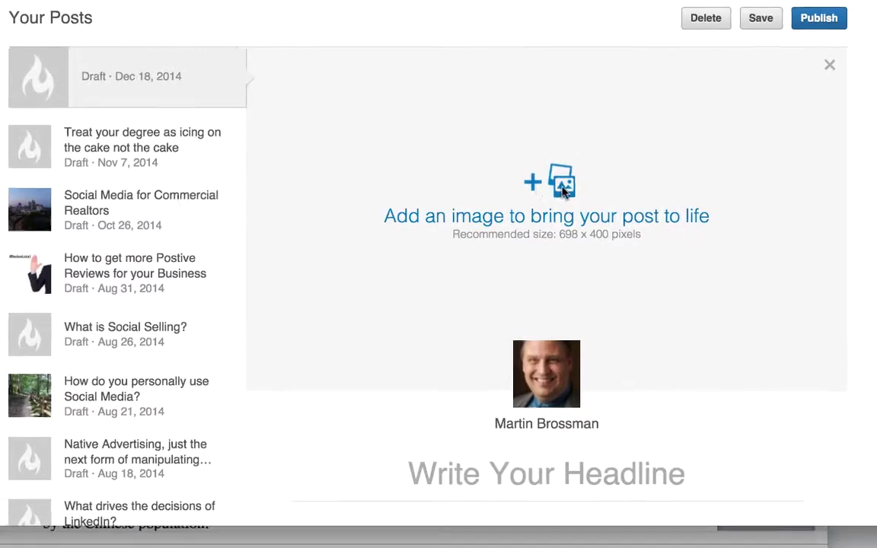
Add the Chengdu class group photo, a JPEG file, as the header image of the new post
scroll(533, 264, "up", 3)
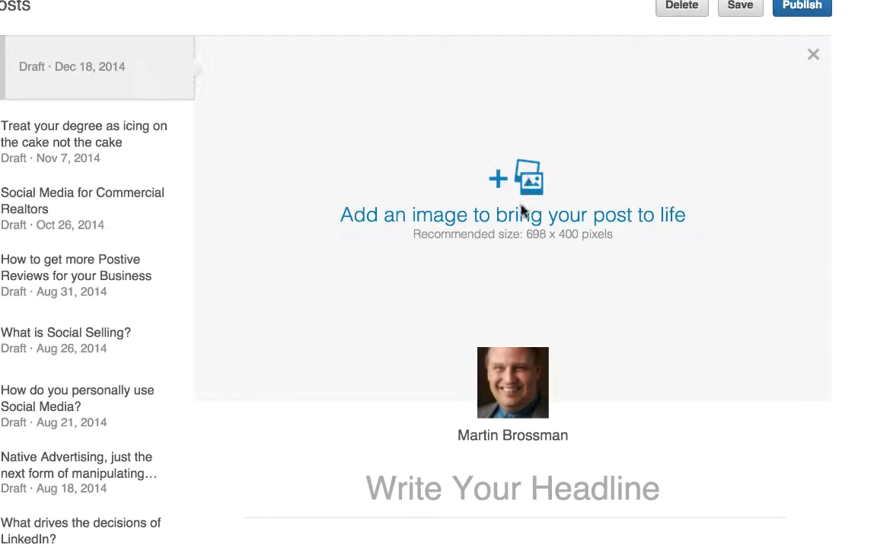
left_click(525, 180)
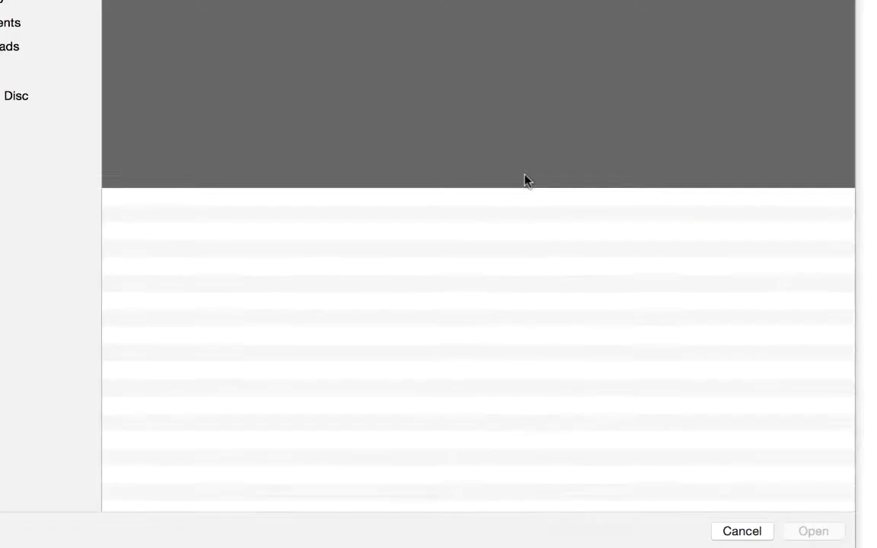
scroll(478, 450, "down", 10)
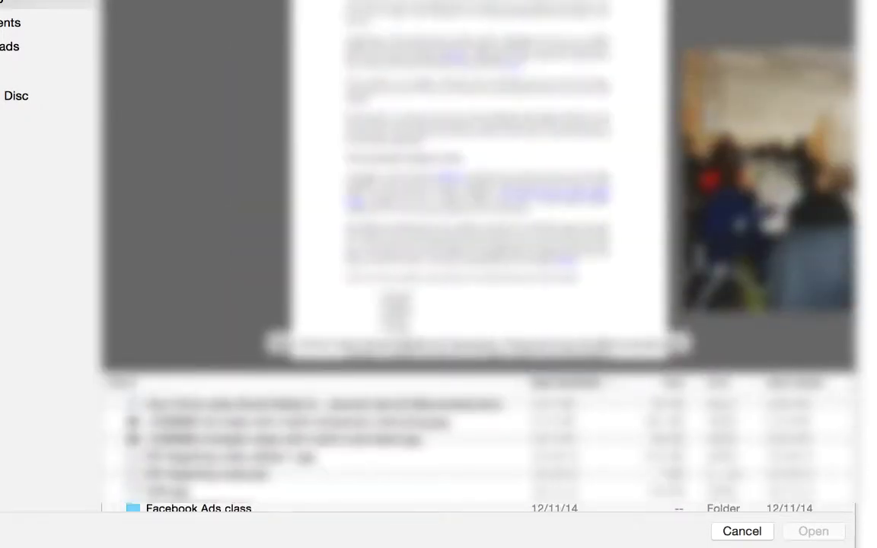
key("Right")
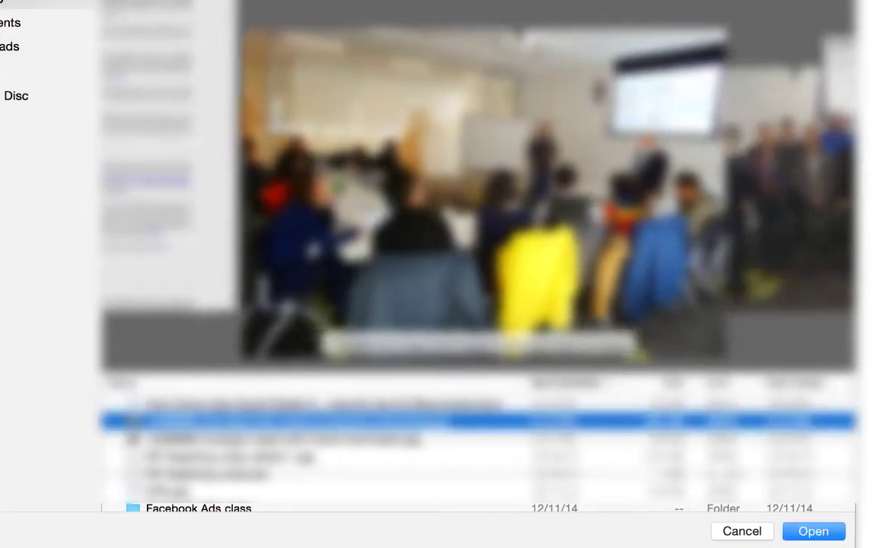
key("Right")
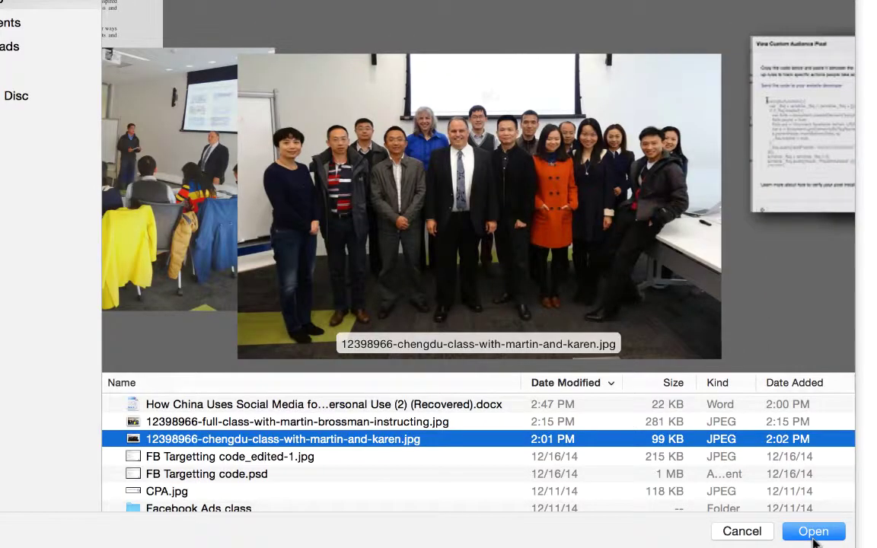
left_click(813, 533)
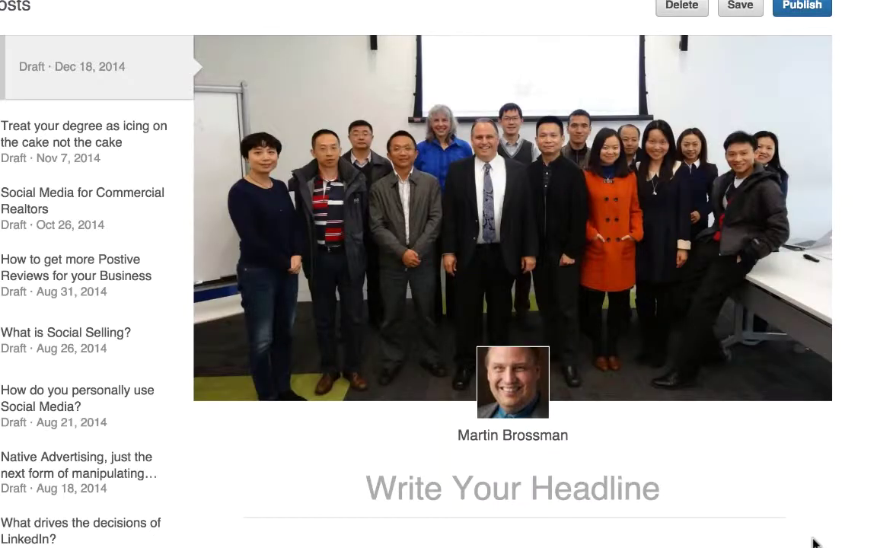
Copy the title "How China Uses Social Media for Business & Personal Use" from the Word document into the post's headline
scroll(813, 542, "down", 5)
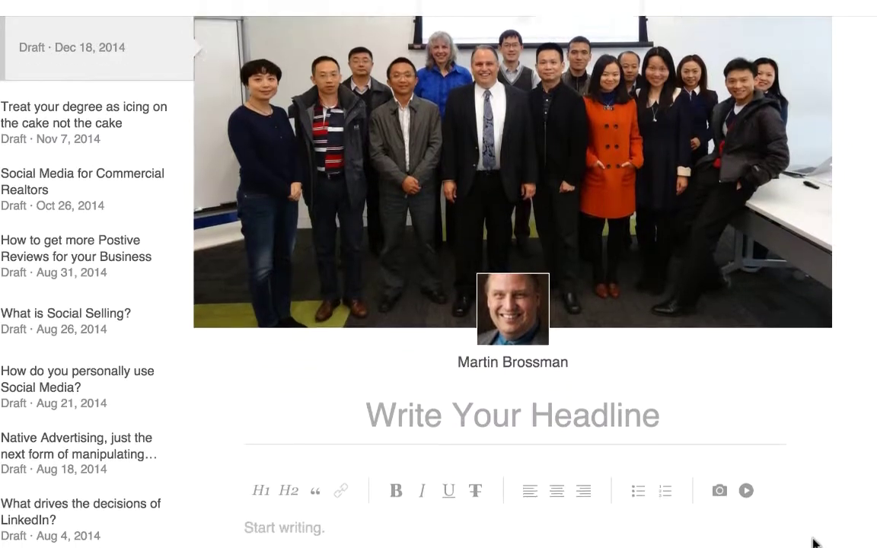
scroll(813, 542, "down", 3)
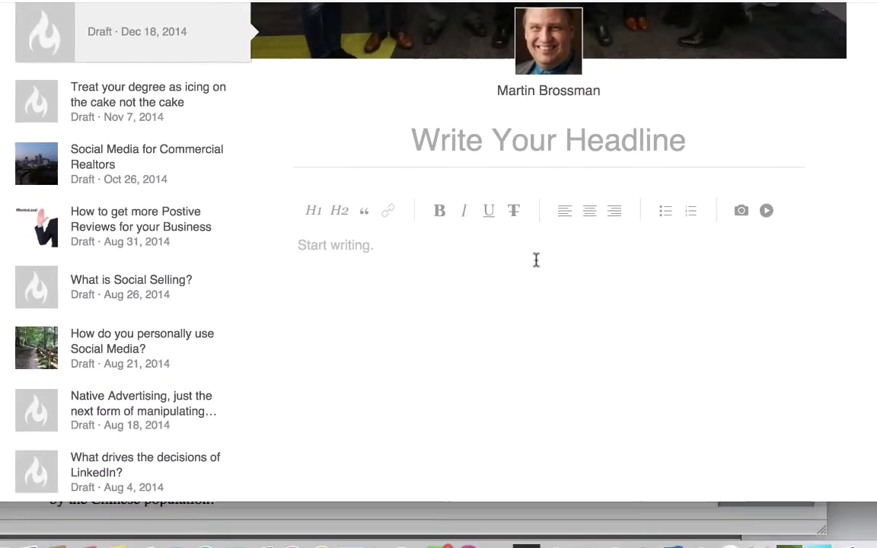
left_click(859, 539)
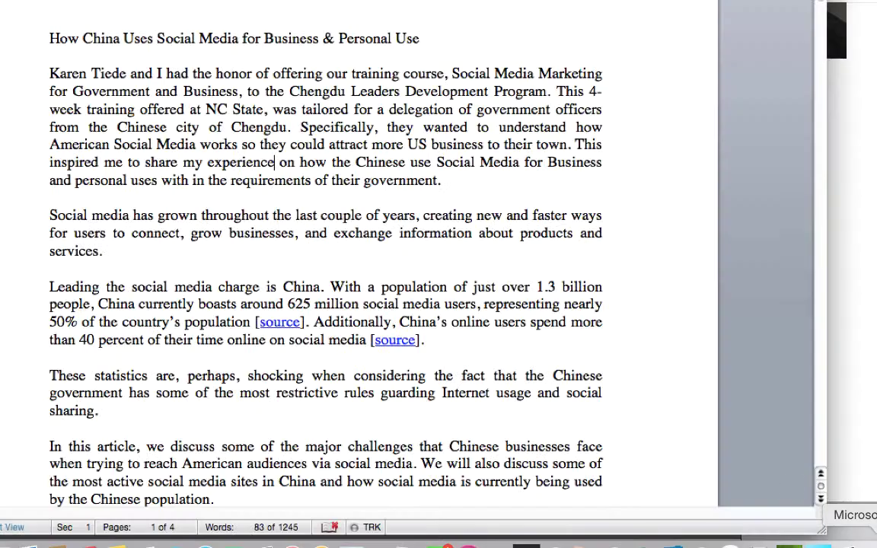
left_click_drag(45, 34, 455, 48)
key("super+c")
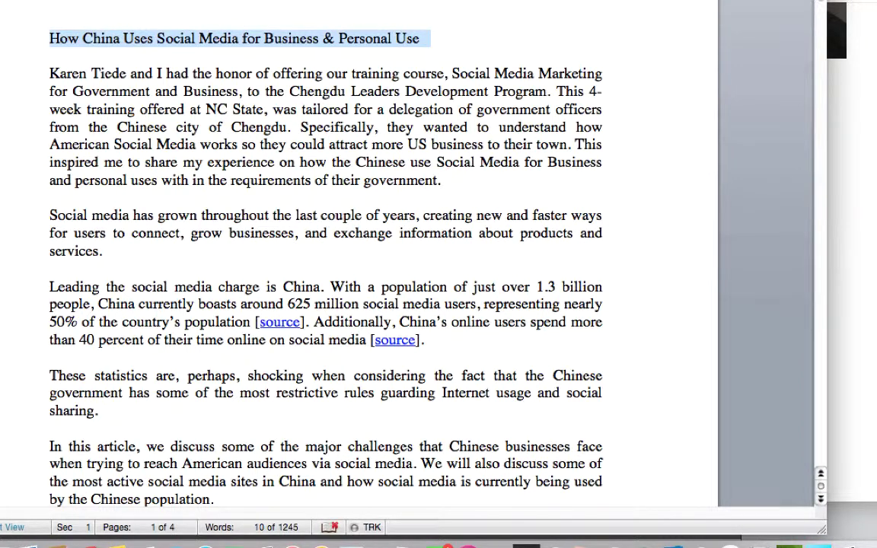
key("super+Tab")
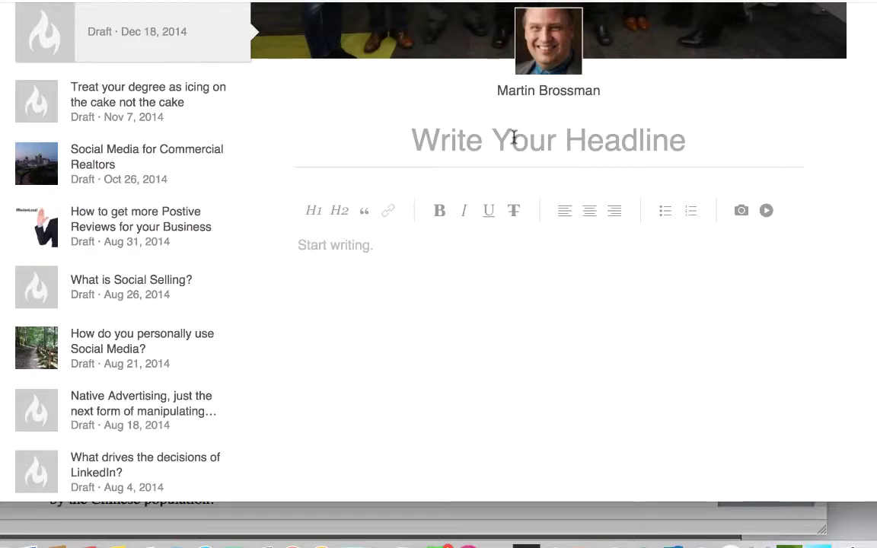
key("super+v")
Paste the article text into the post body and remove the extra blank lines above the "Social media has grown" paragraph
left_click(362, 245)
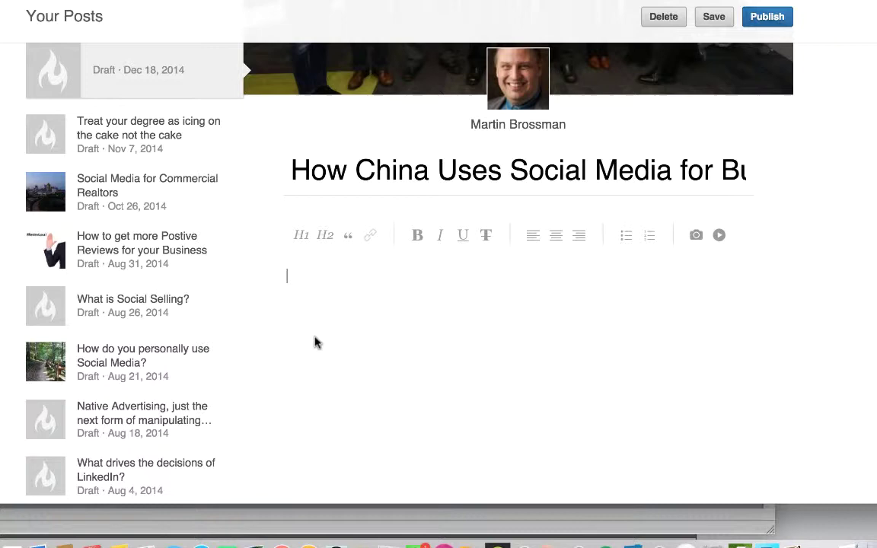
key("super+v")
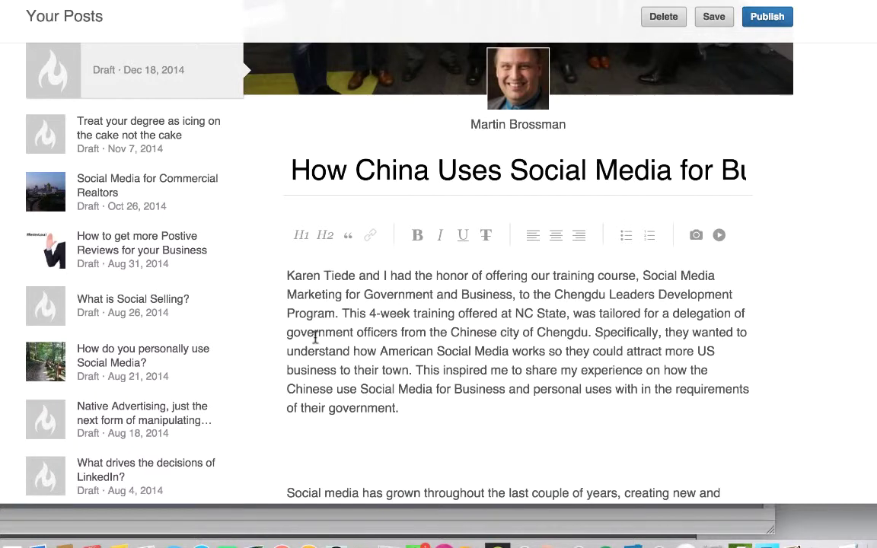
scroll(362, 411, "down", 2)
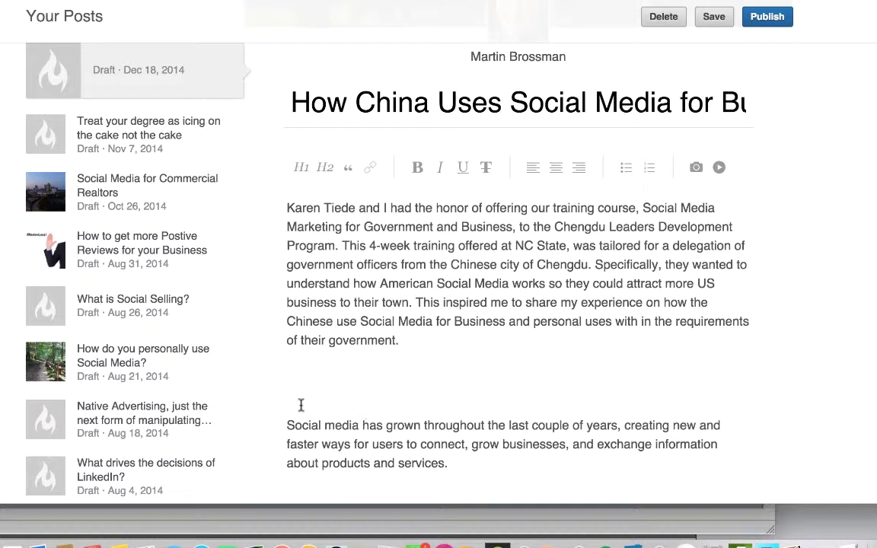
key("BackSpace")
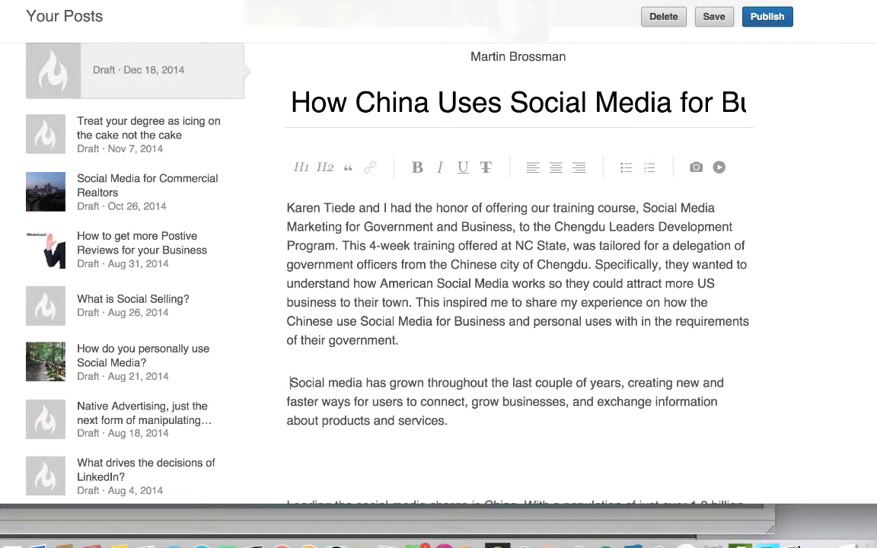
Close the gap above the "Leading the social media charge" paragraph and remove the leading space from the "Social media has grown" paragraph
scroll(284, 432, "down", 2)
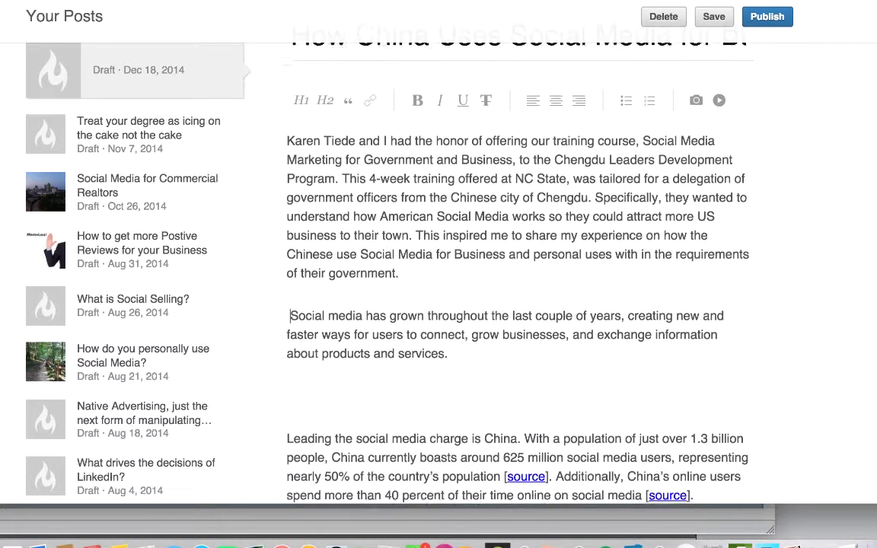
left_click(287, 435)
key("BackSpace")
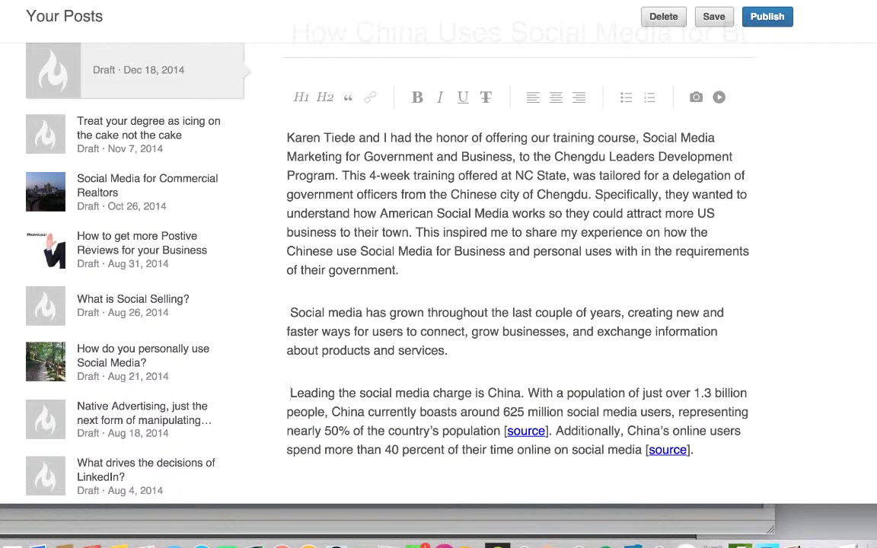
left_click(290, 314)
key("BackSpace")
key("BackSpace")
key("Return")
key("Return")
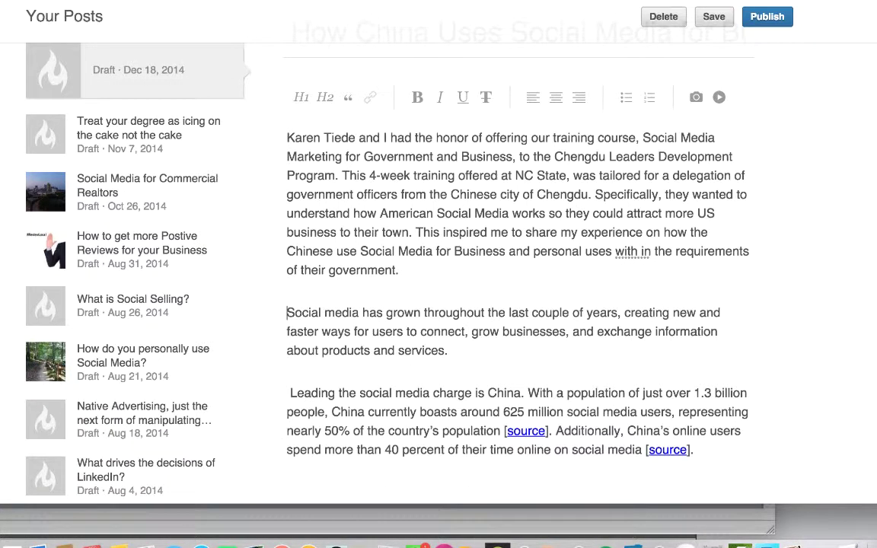
Remove the extra blank lines above the "These statistics are" and "In this article" paragraphs
scroll(274, 349, "down", 5)
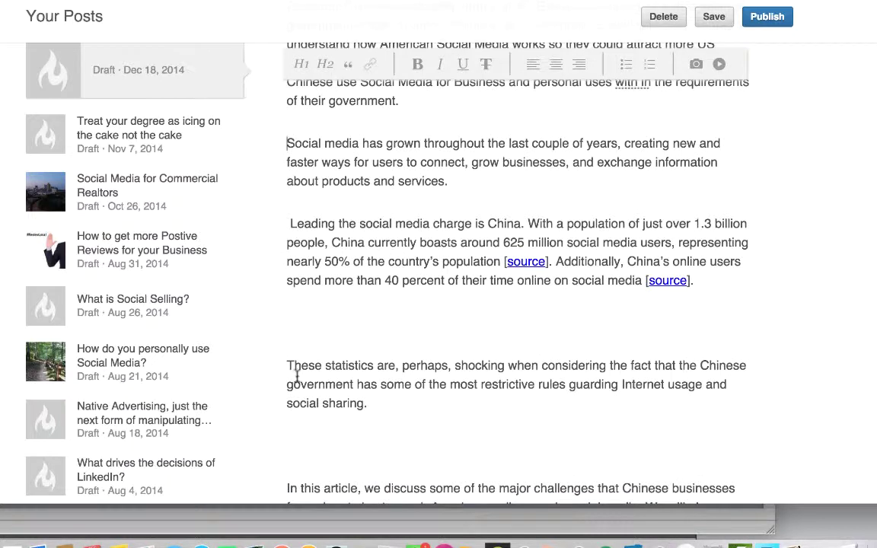
left_click(288, 366)
key("BackSpace")
key("BackSpace")
key("BackSpace")
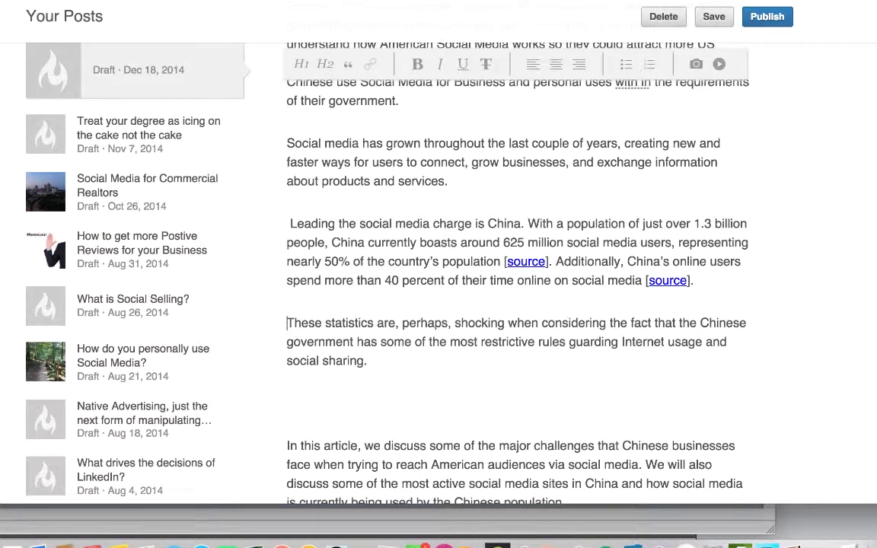
left_click(287, 445)
key("BackSpace")
key("BackSpace")
Close the gaps around the "The Social Media Challenge in China" heading and remove the leading space from the paragraph below it
scroll(291, 328, "down", 5)
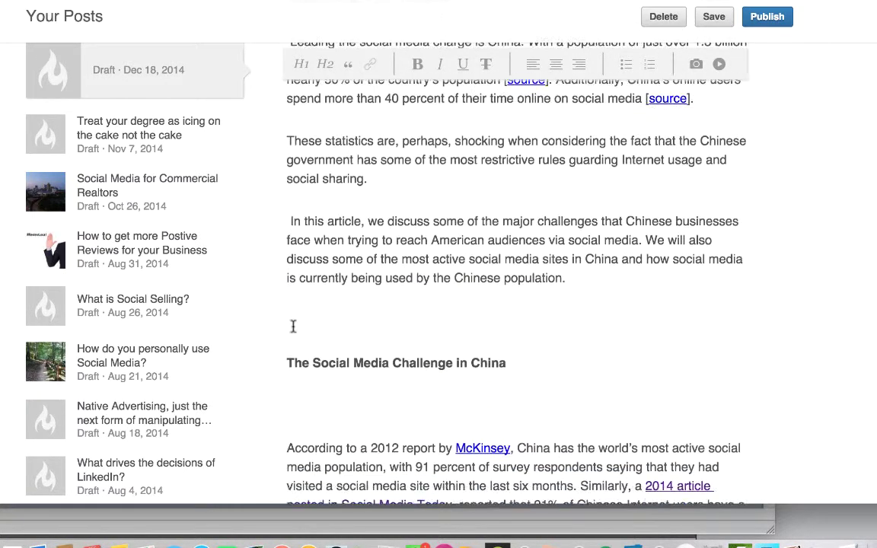
left_click(289, 364)
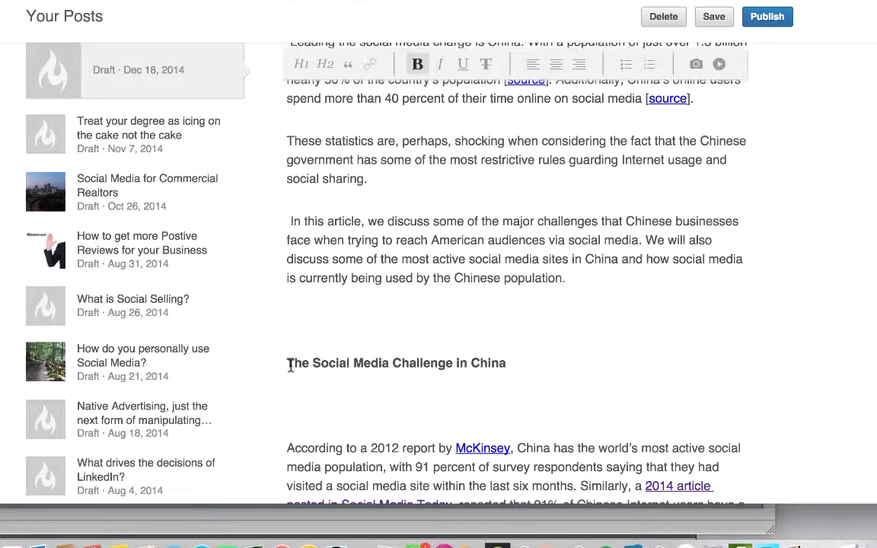
key("BackSpace")
key("BackSpace")
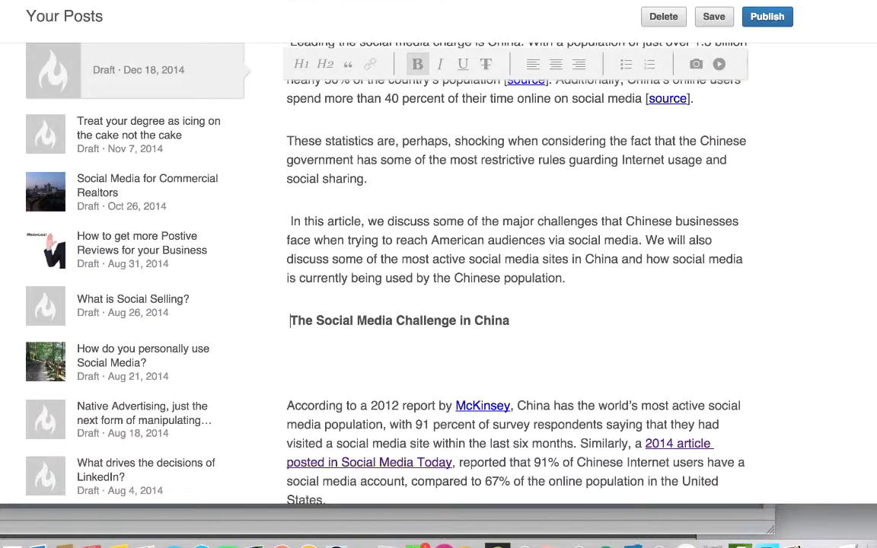
left_click(289, 407)
key("BackSpace")
key("BackSpace")
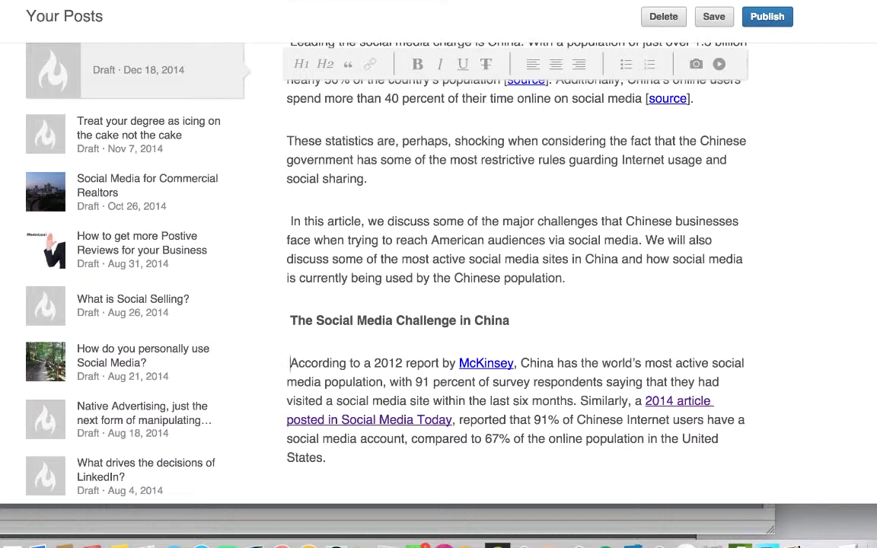
key("BackSpace")
Remove the extra blank lines above the paragraph beginning "The Chinese government, however"
scroll(280, 431, "down", 4)
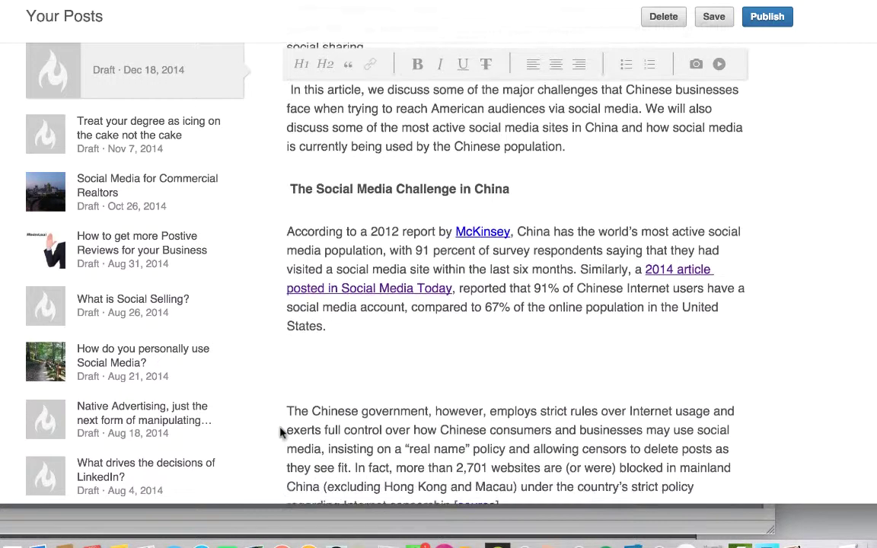
left_click(289, 413)
key("BackSpace")
key("BackSpace")
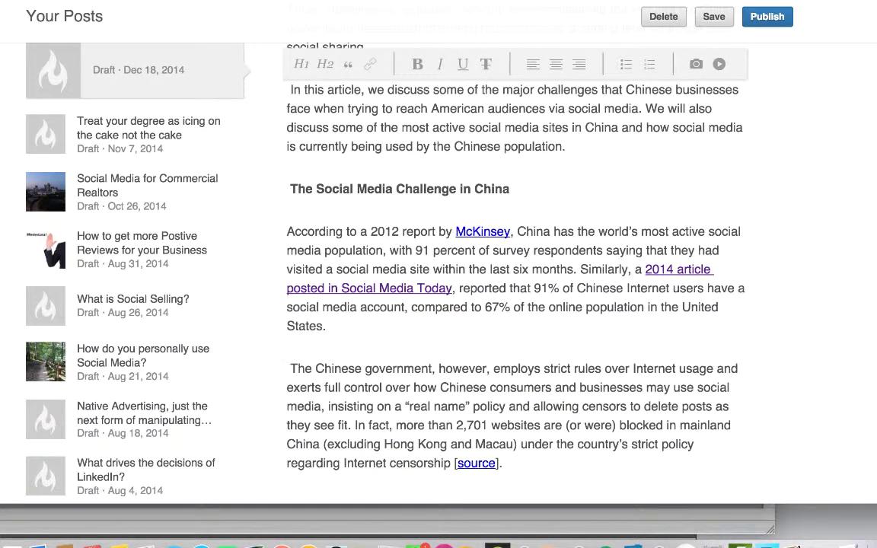
Insert the opening line "Social Media is equally important in China but very different from the US." above the first body paragraph
scroll(281, 431, "down", 3)
scroll(293, 403, "up", 15)
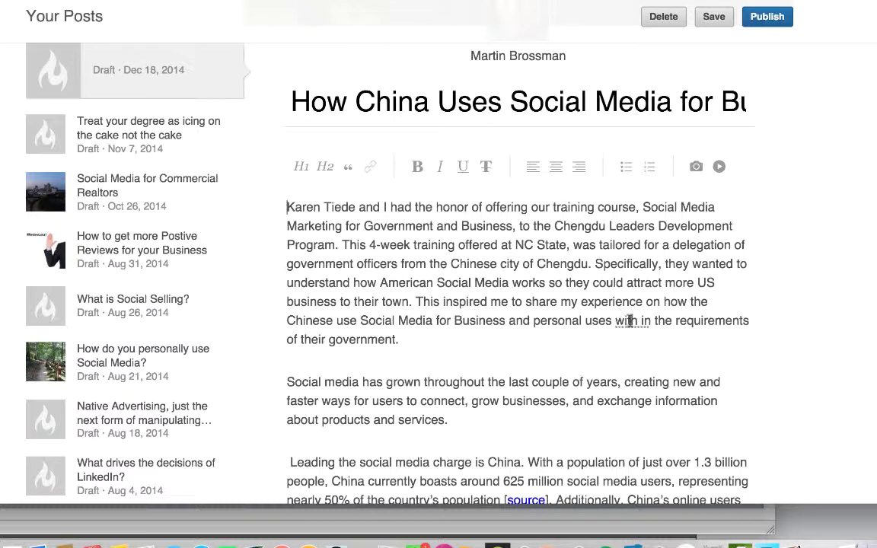
left_click(284, 204)
left_click(287, 204)
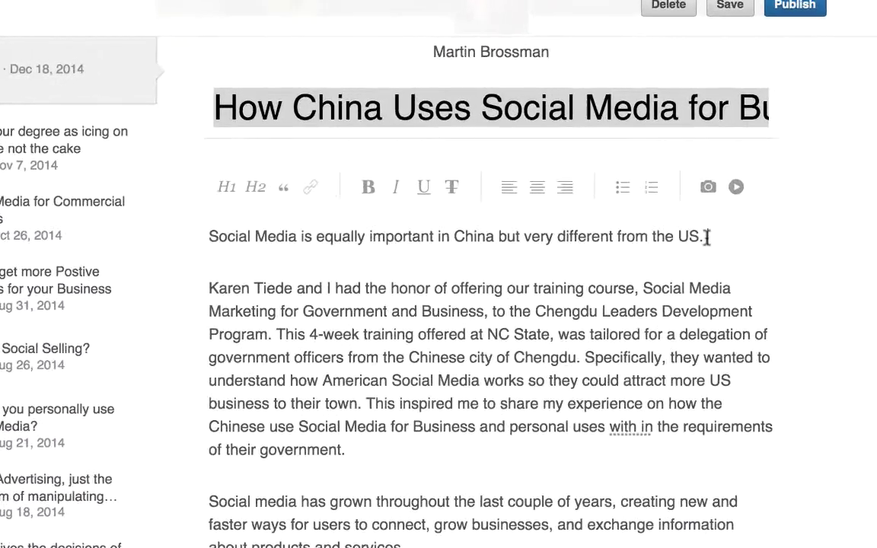
Format the opening line "Social Media is equally important in China but very different from the US." as an H2 heading
left_click_drag(698, 206, 415, 188)
left_click_drag(302, 245, 95, 266)
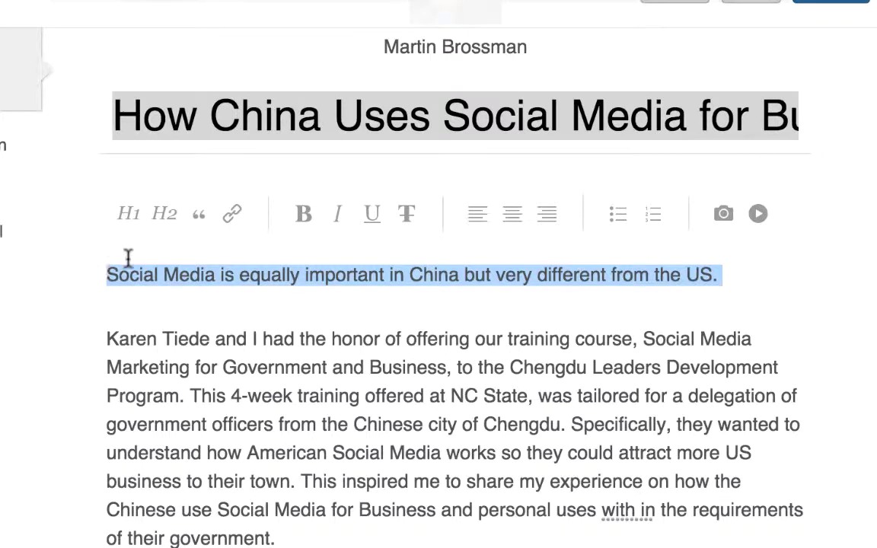
left_click(163, 217)
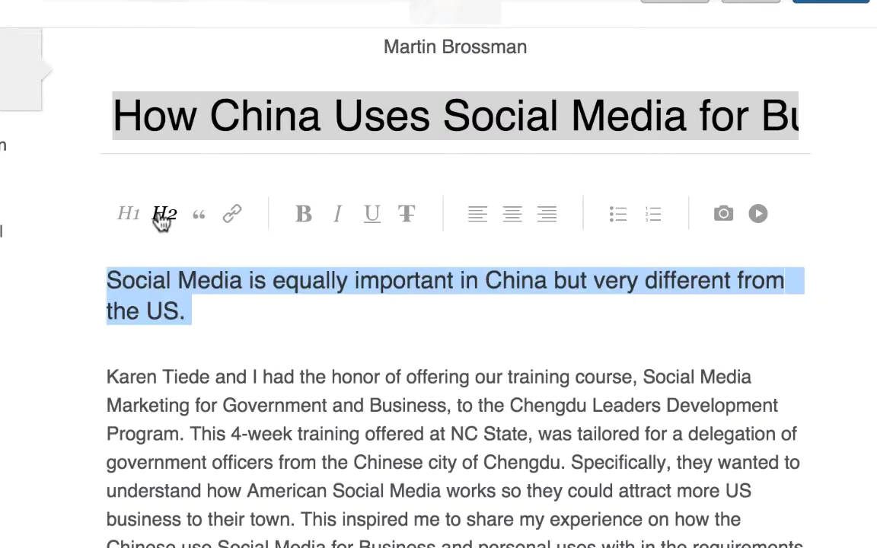
left_click(379, 333)
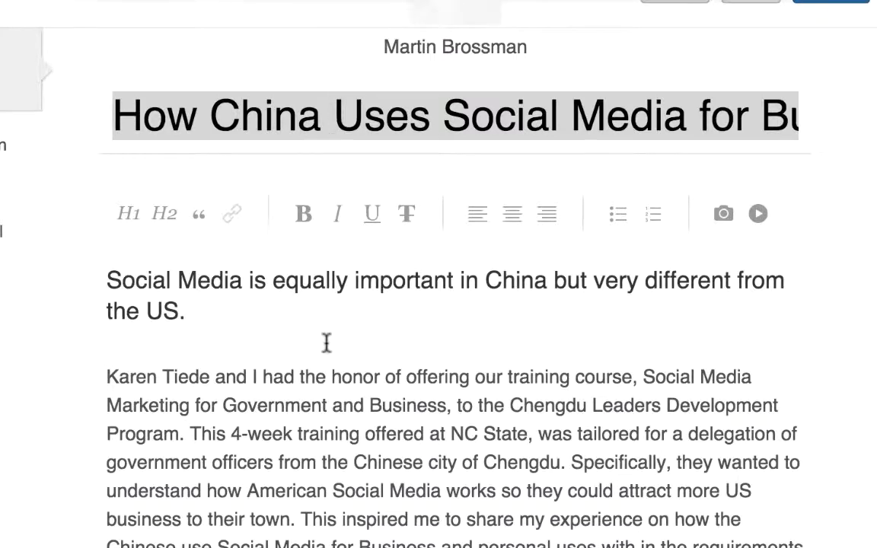
Copy the web address of the PRLog press release about social media marketing for NC State Global Training
scroll(326, 344, "down", 4)
scroll(323, 331, "up", 3)
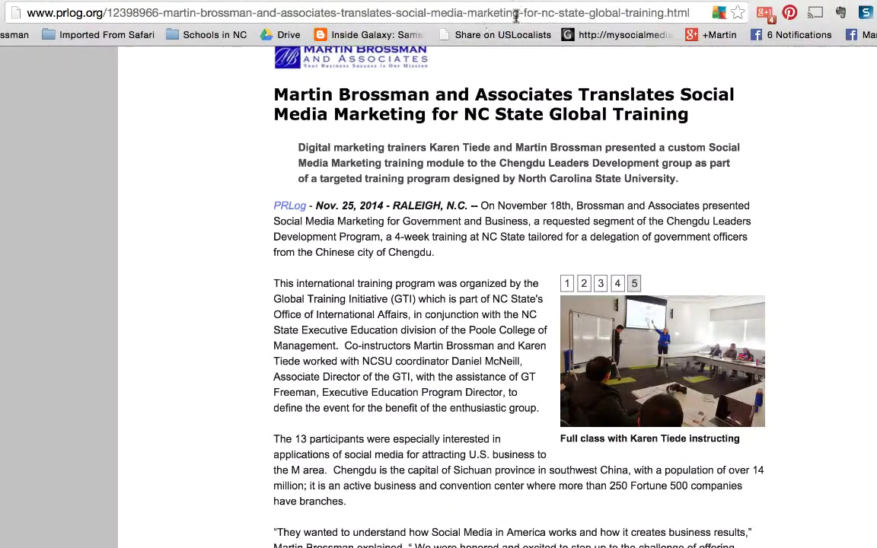
left_click(516, 14)
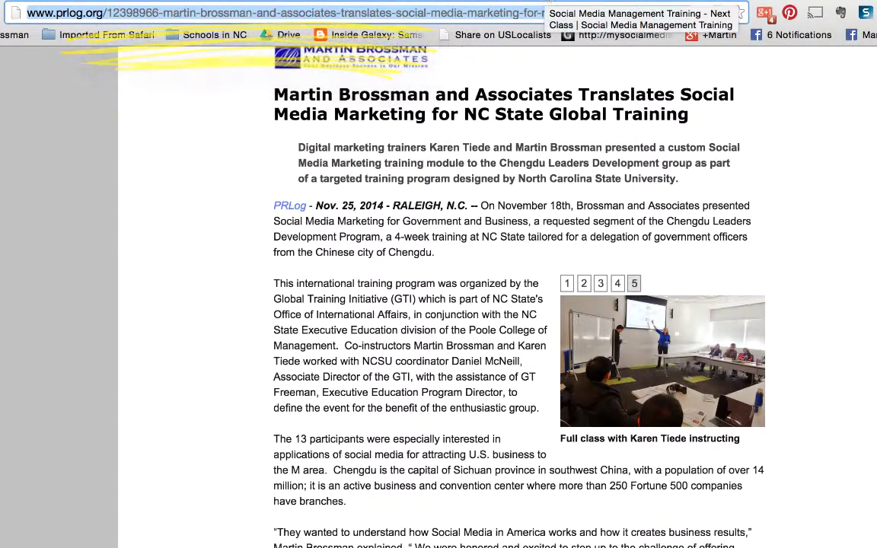
left_click(548, 3)
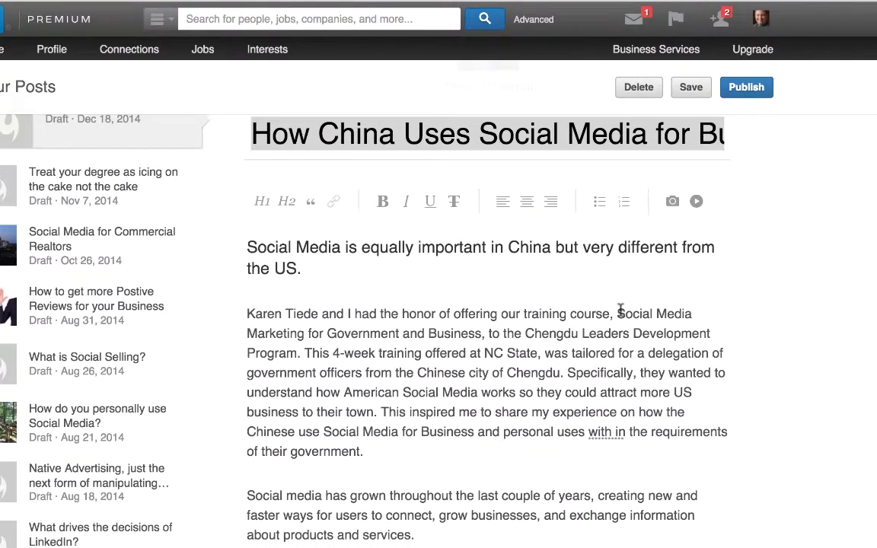
Link the words "Social Media Marketing for Government and Business" in the first body paragraph to the copied press release address
left_click_drag(719, 344, 630, 384)
left_click_drag(529, 352, 483, 343)
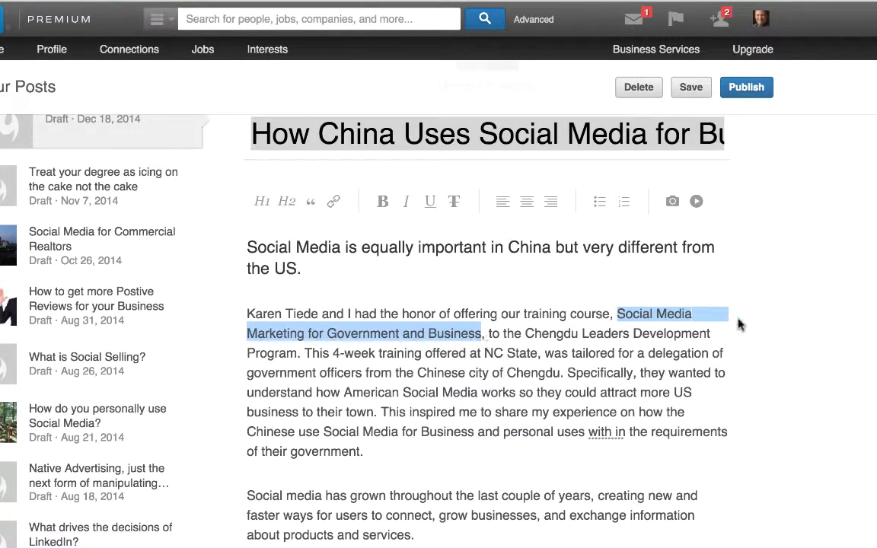
left_click(334, 203)
key("super+v")
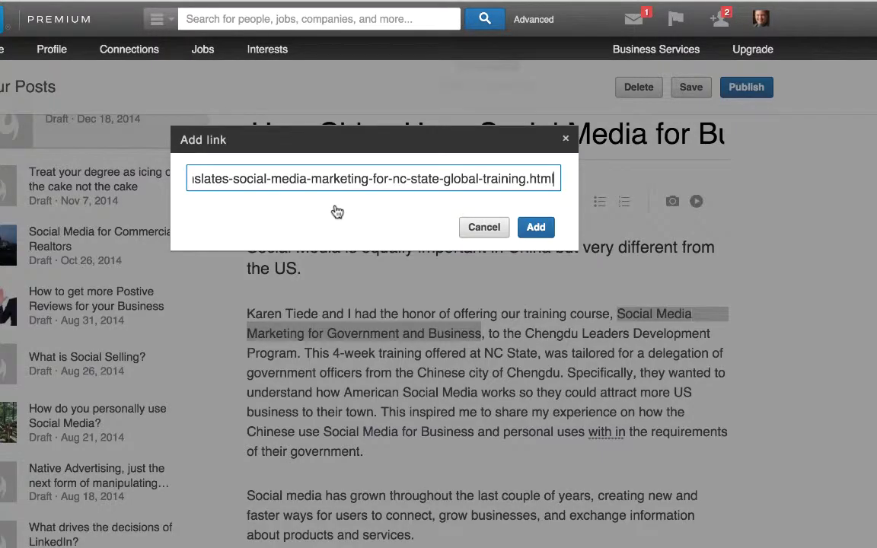
left_click(537, 228)
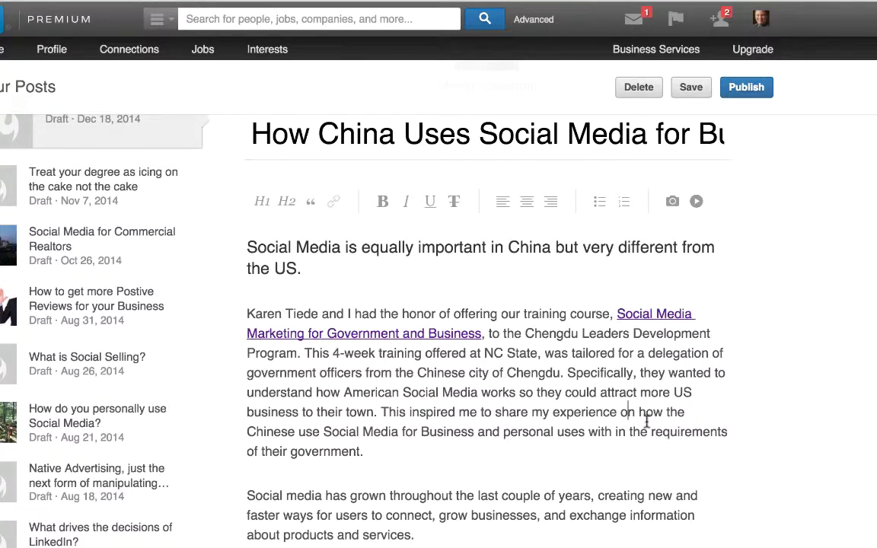
Check the article's opening paragraphs, save the draft and publish the post
scroll(647, 421, "down", 2)
scroll(646, 421, "up", 2)
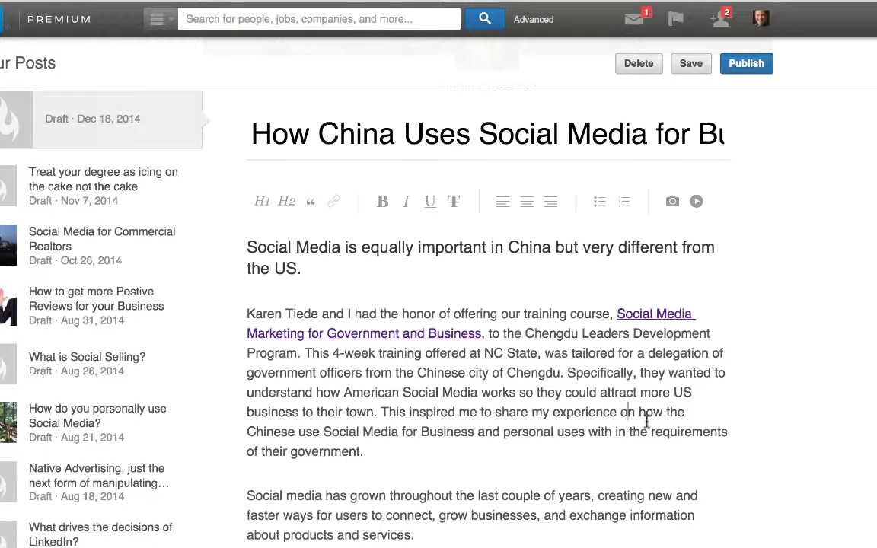
scroll(647, 421, "down", 6)
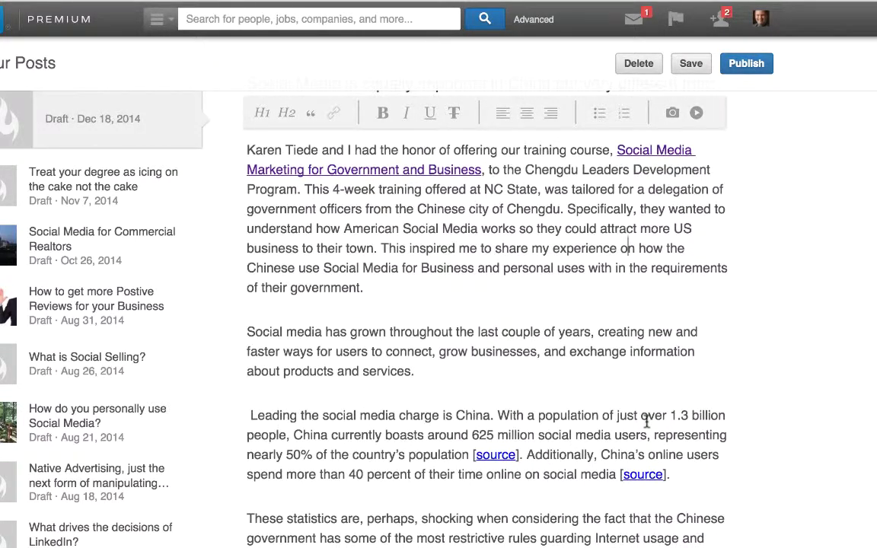
scroll(646, 421, "up", 2)
scroll(646, 421, "up", 2)
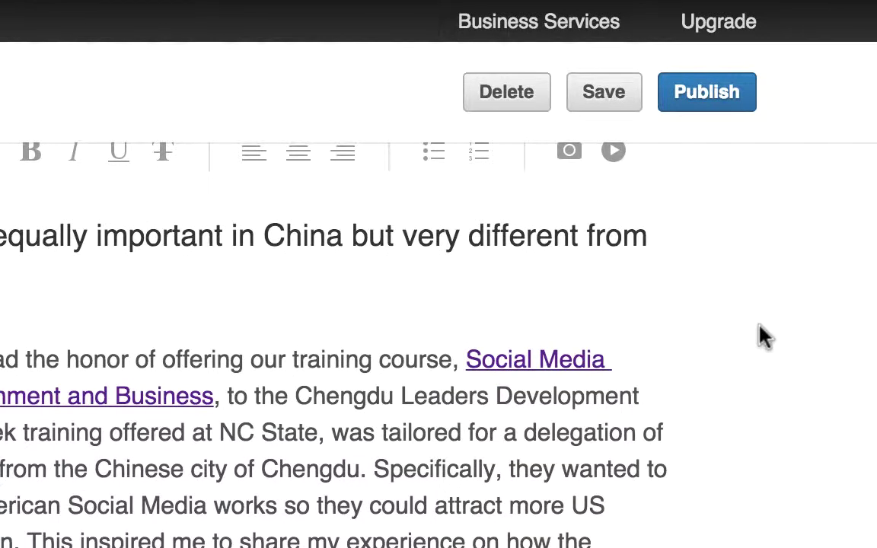
left_click(611, 93)
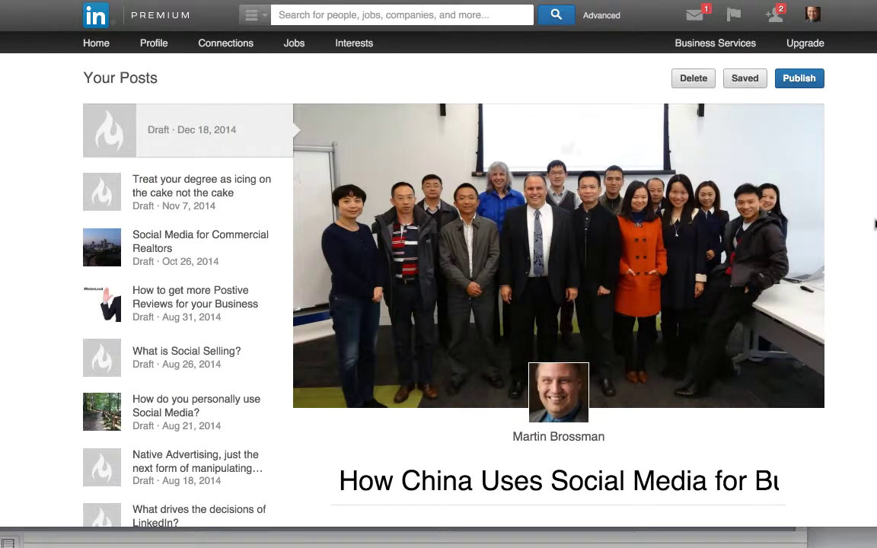
left_click(806, 79)
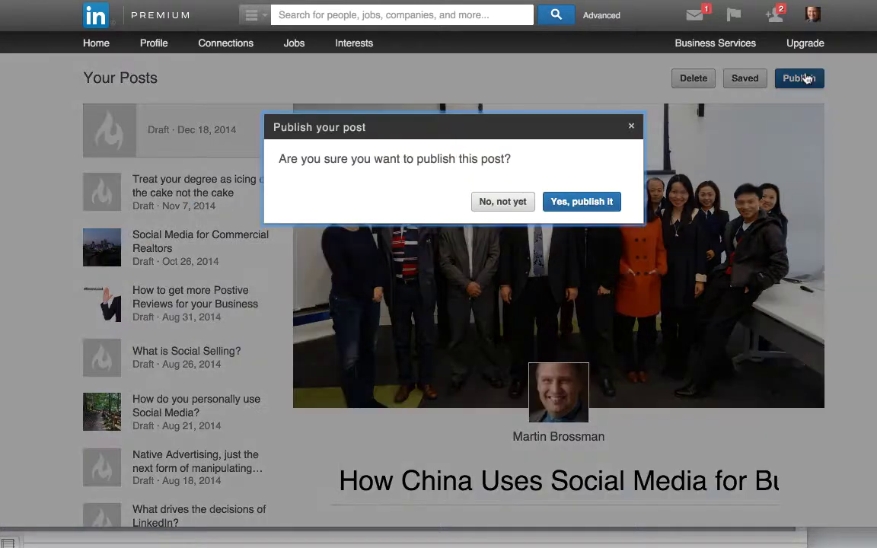
left_click(592, 202)
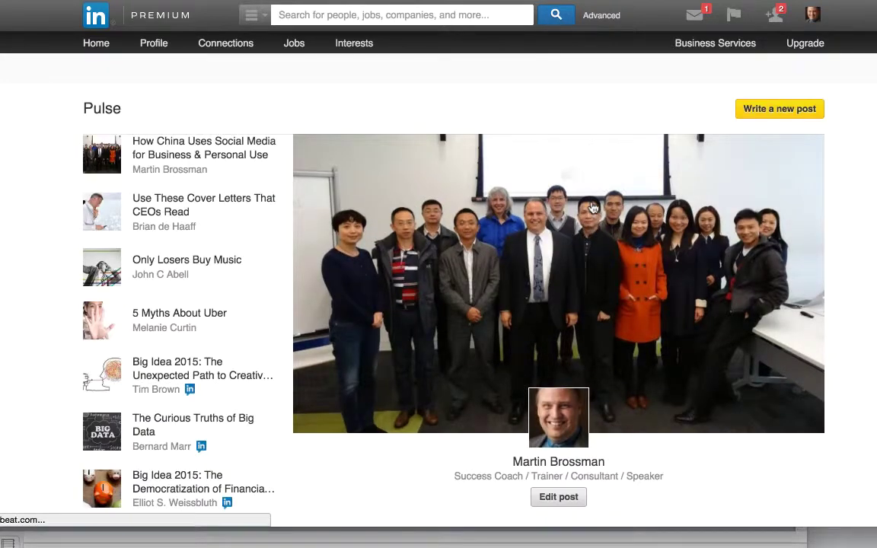
View the profile as connections see it and examine its published posts section
left_click(154, 50)
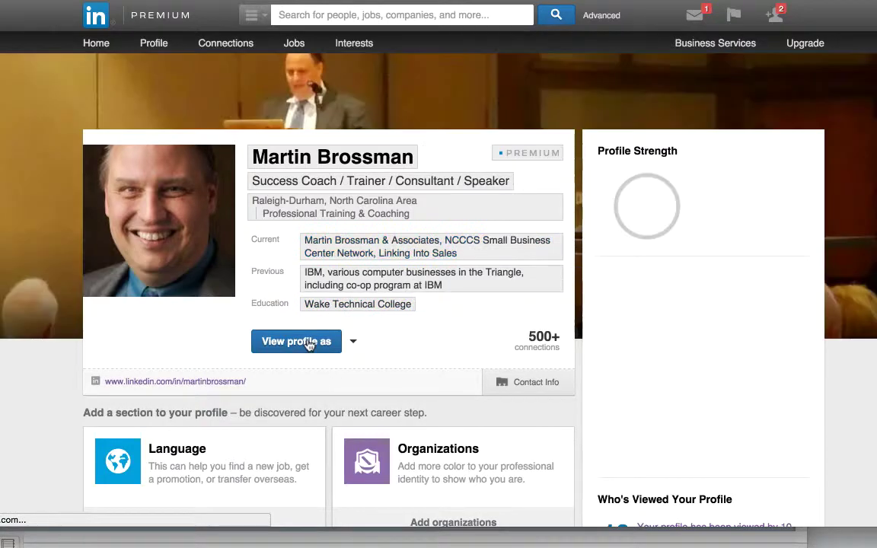
left_click(308, 343)
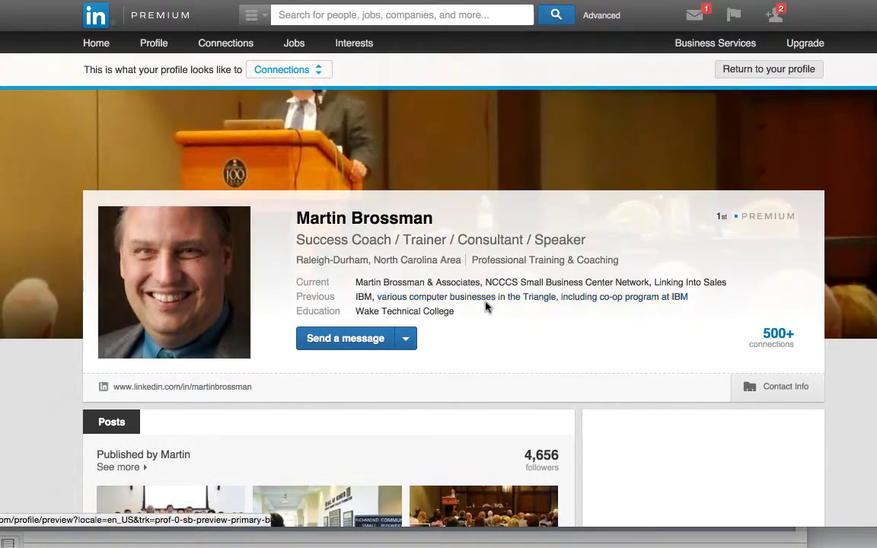
scroll(487, 307, "down", 3)
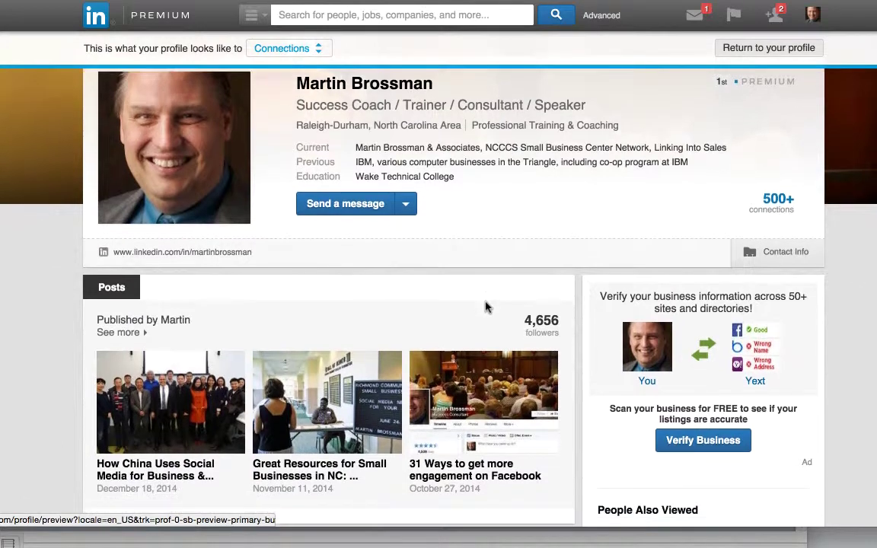
scroll(487, 307, "down", 1)
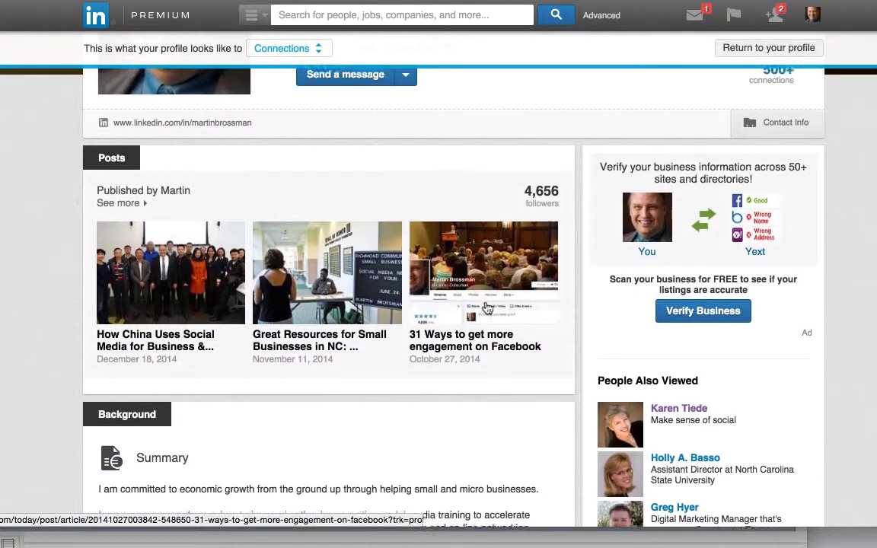
Open the published China post from the profile and test its "Social Media Marketing for Government and Business" link
left_click(139, 344)
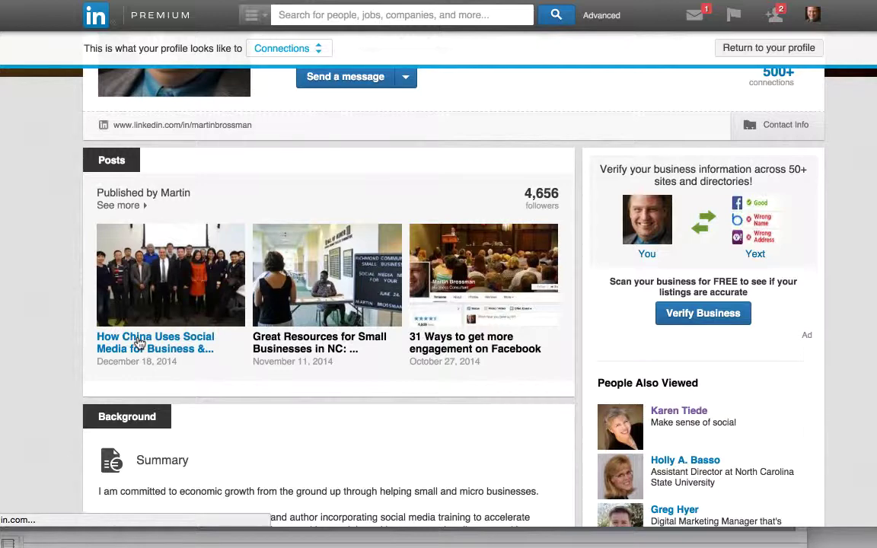
scroll(533, 304, "down", 5)
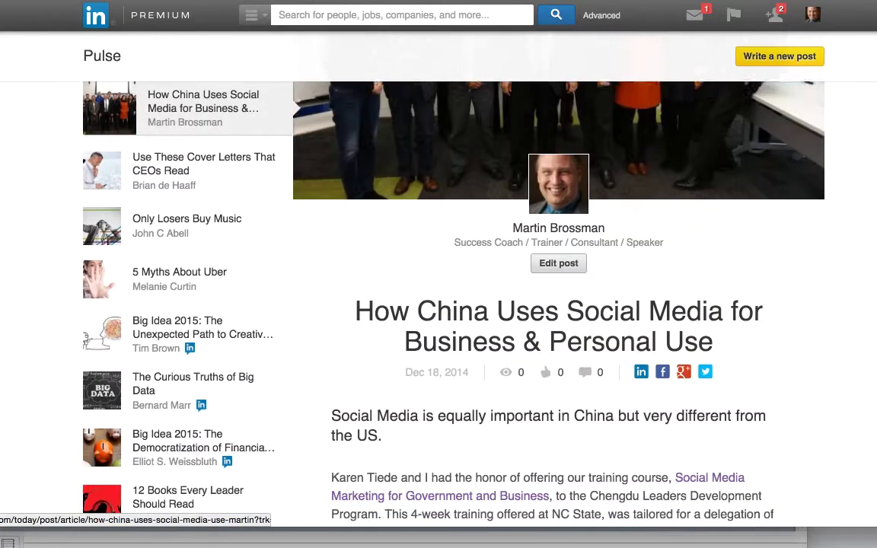
scroll(399, 171, "down", 2)
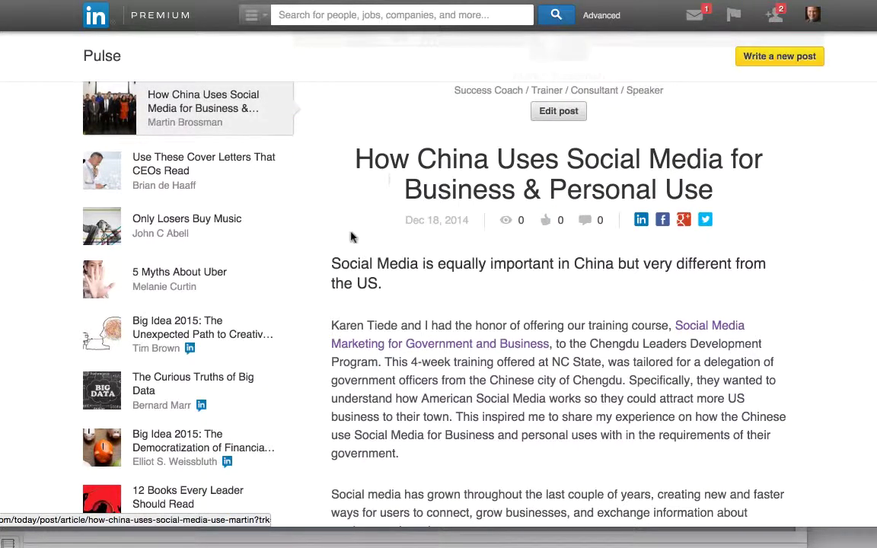
scroll(487, 319, "down", 1)
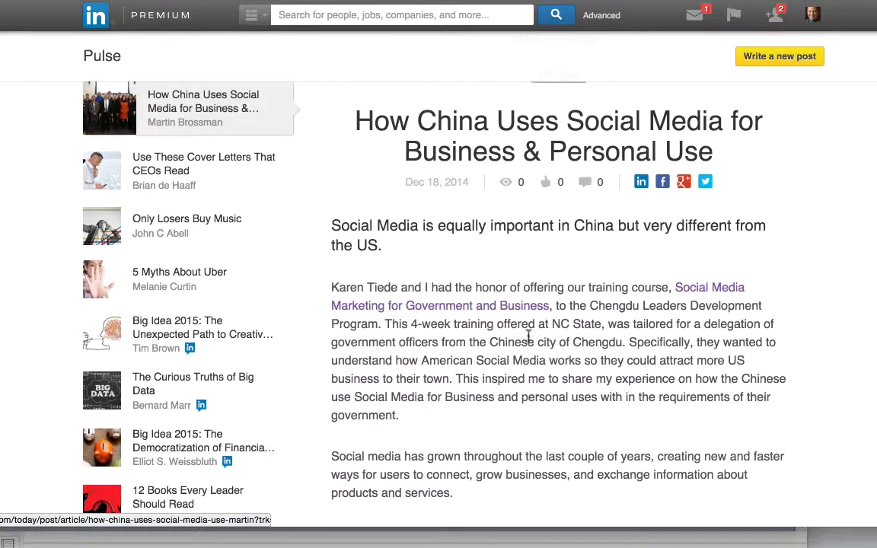
left_click(490, 312)
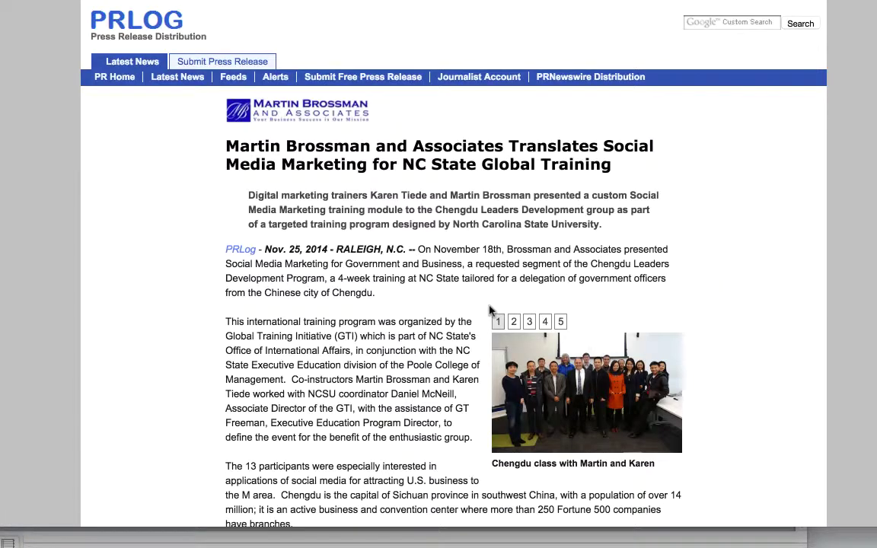
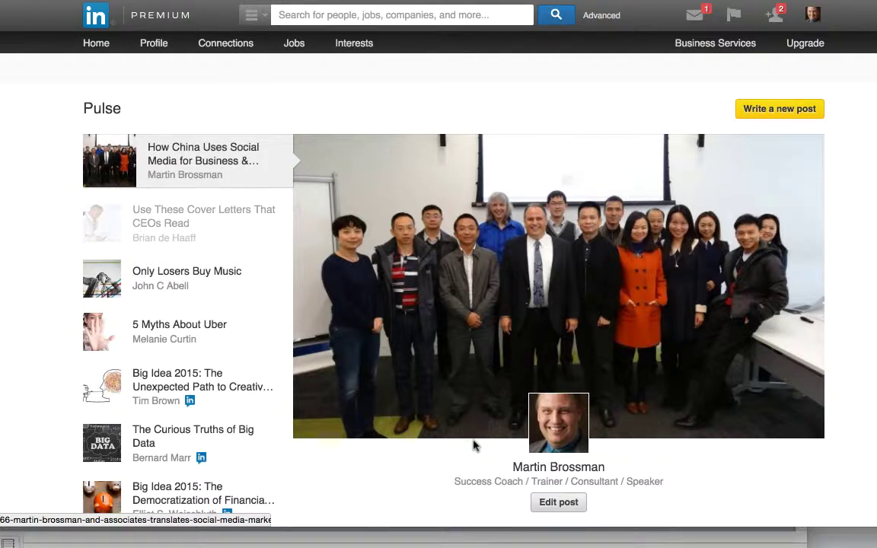
Start sharing the published post on Twitter and add the hashtag #ChinaSocialMedia after the link in the tweet
scroll(473, 445, "down", 5)
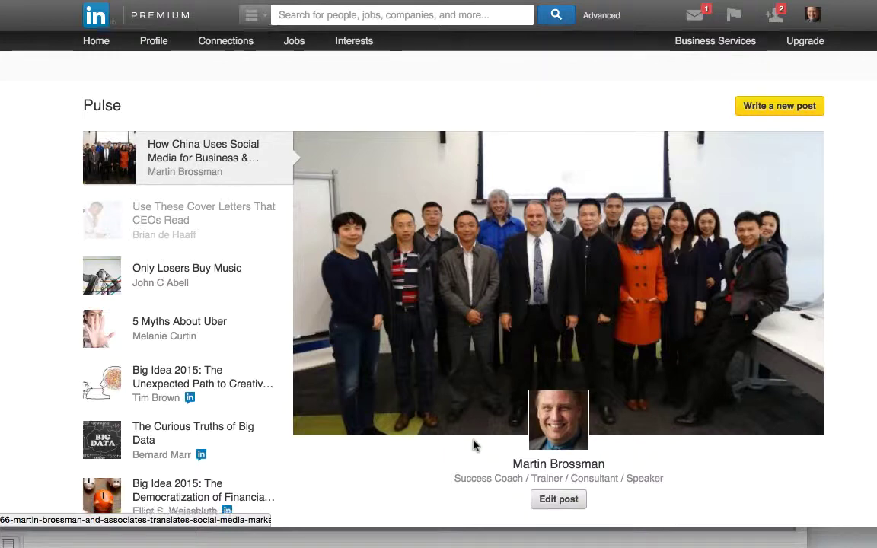
scroll(472, 441, "down", 3)
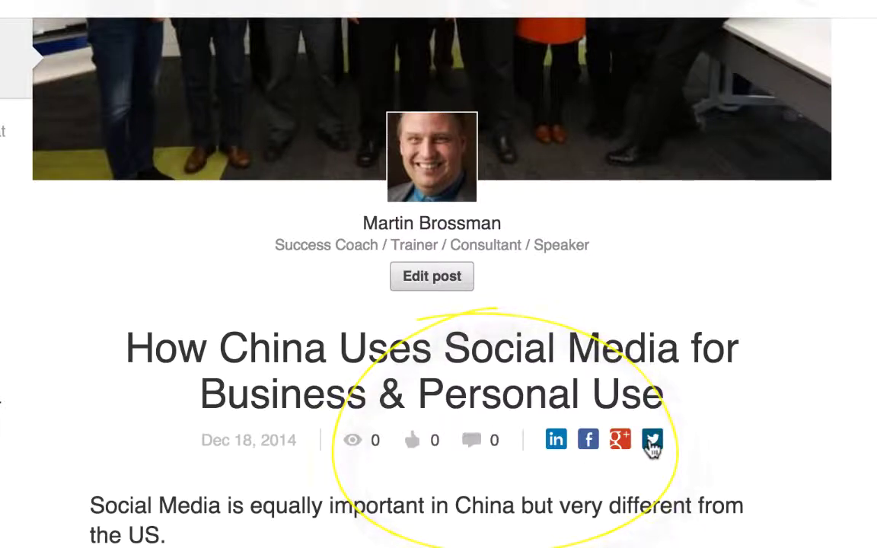
left_click(652, 445)
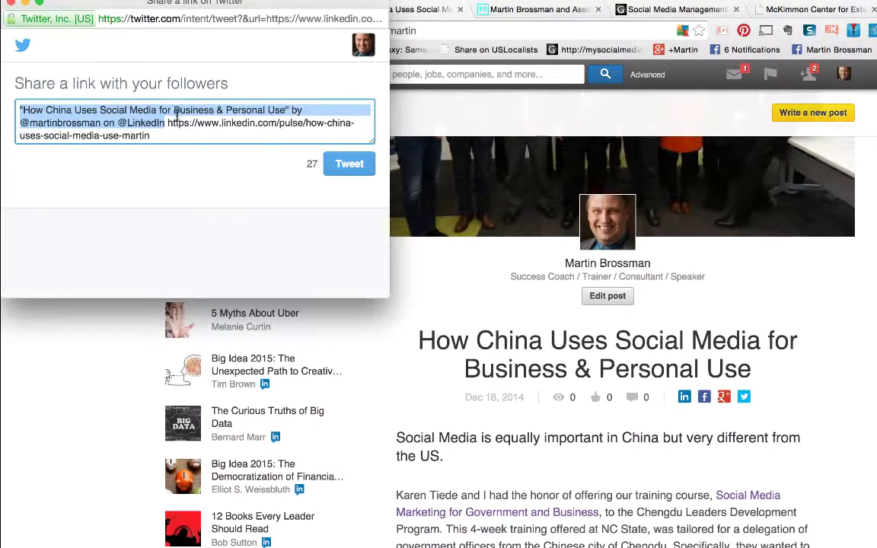
left_click(152, 135)
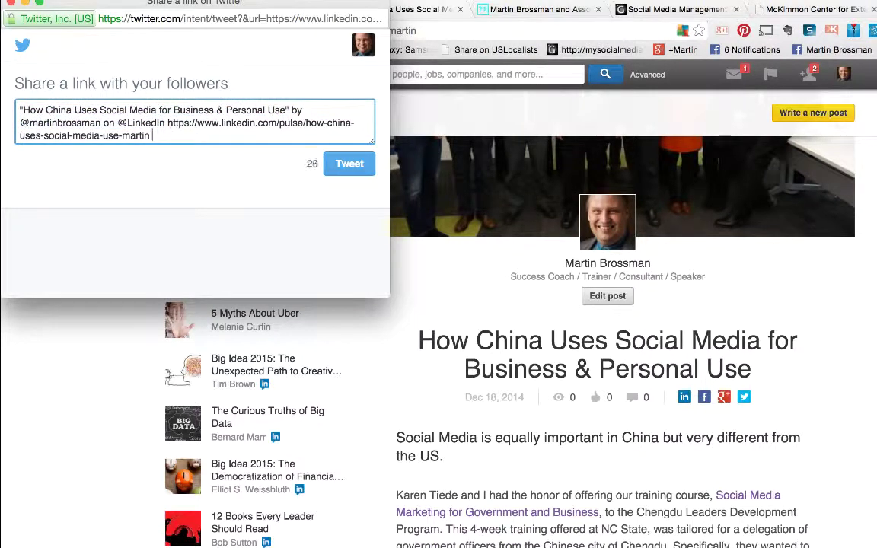
type("#ChinaSocialMedia")
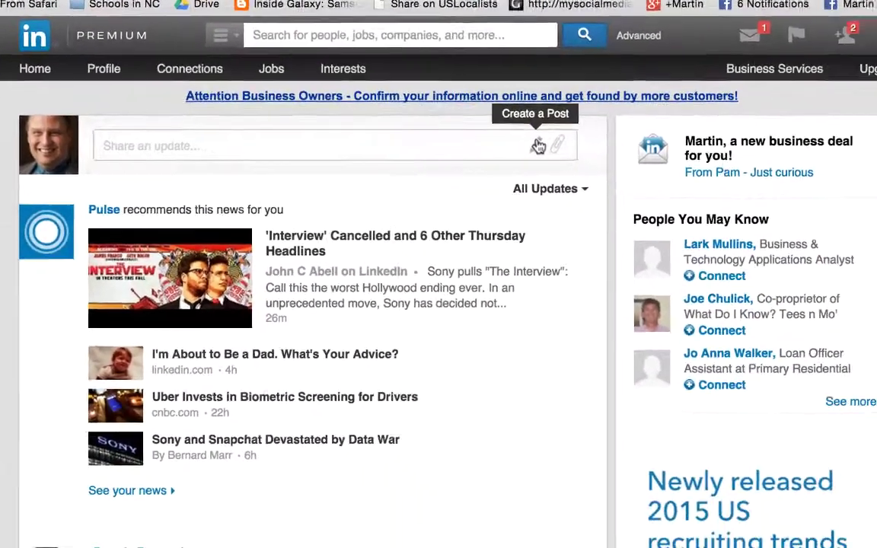
Start creating a post from the home page and open the published China article for editing from the list of posts
left_click(662, 196)
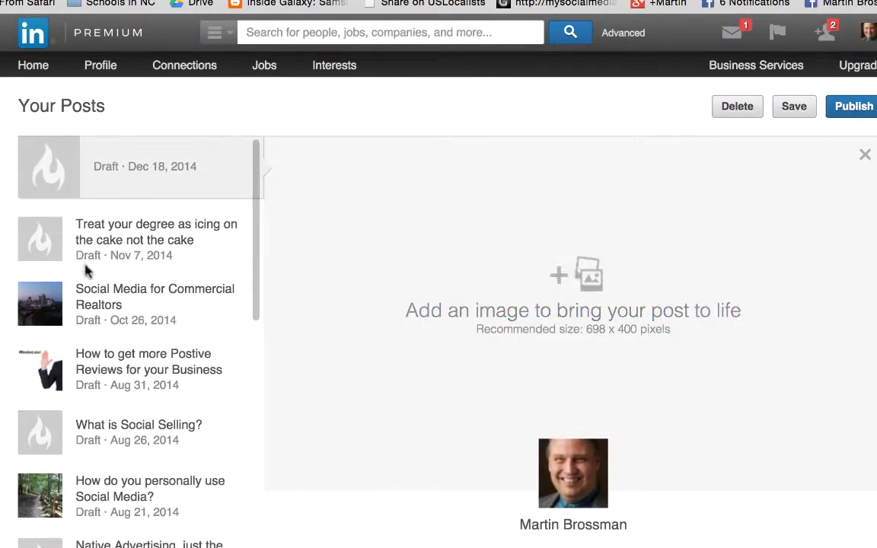
scroll(131, 373, "down", 4)
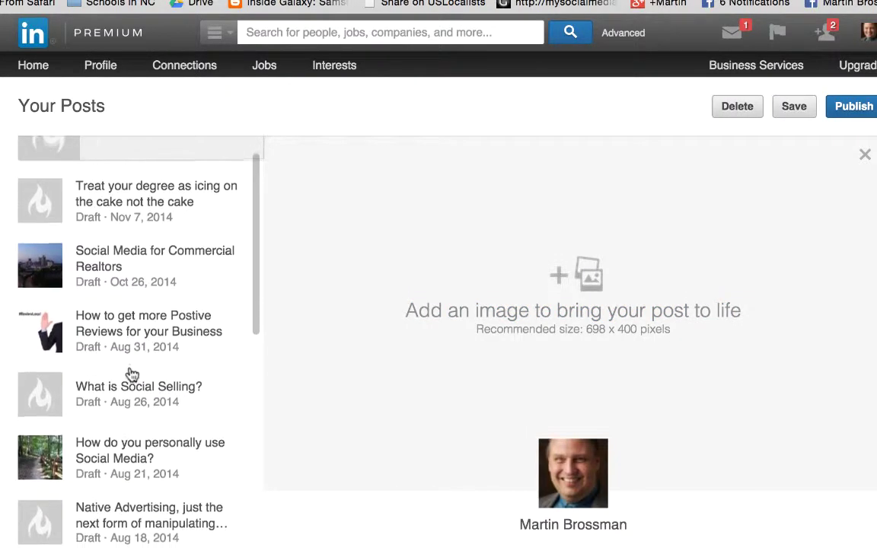
scroll(131, 373, "down", 5)
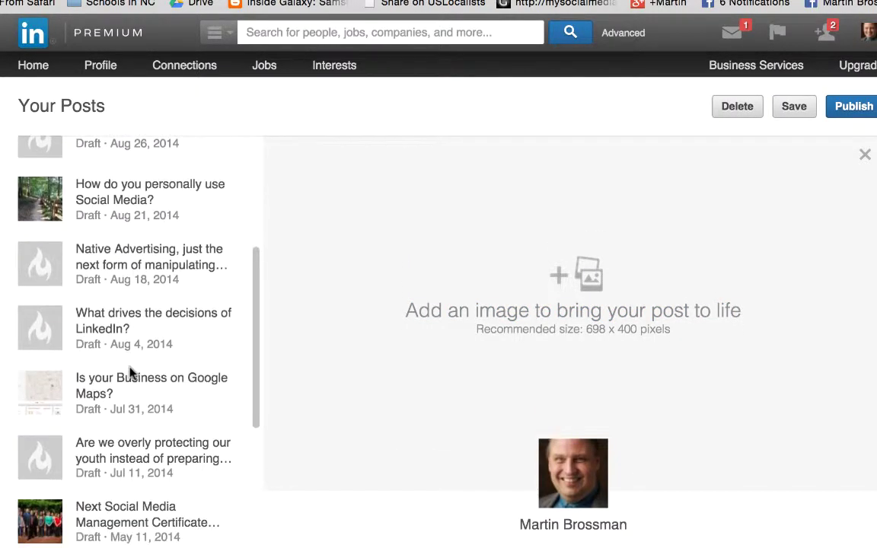
left_click(145, 539)
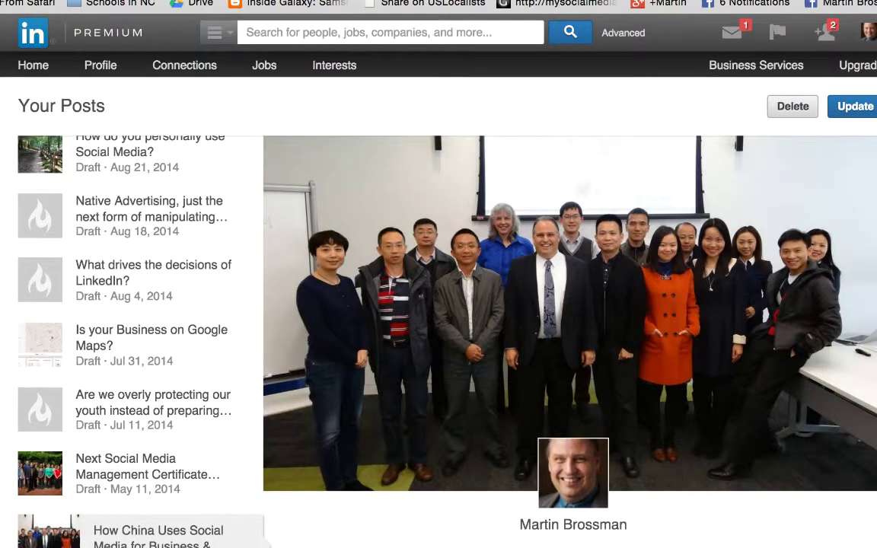
scroll(843, 493, "down", 5)
scroll(570, 304, "up", 3)
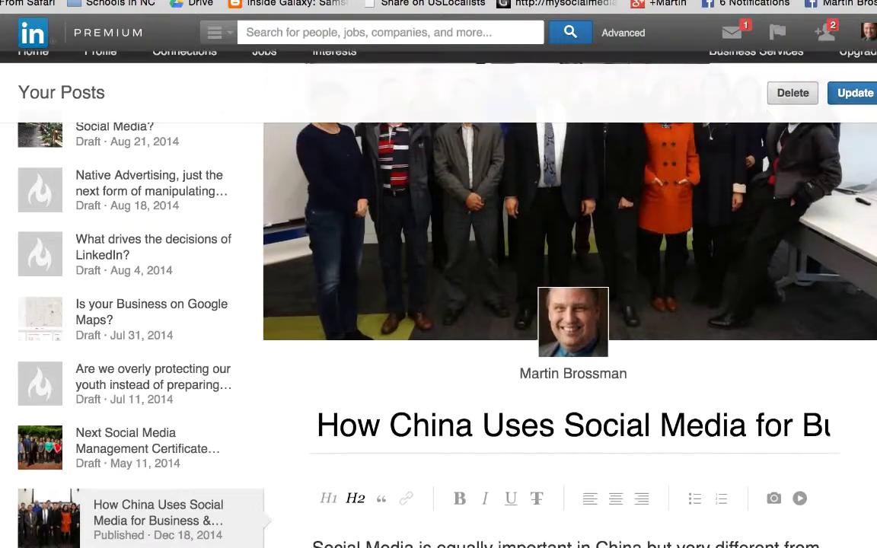